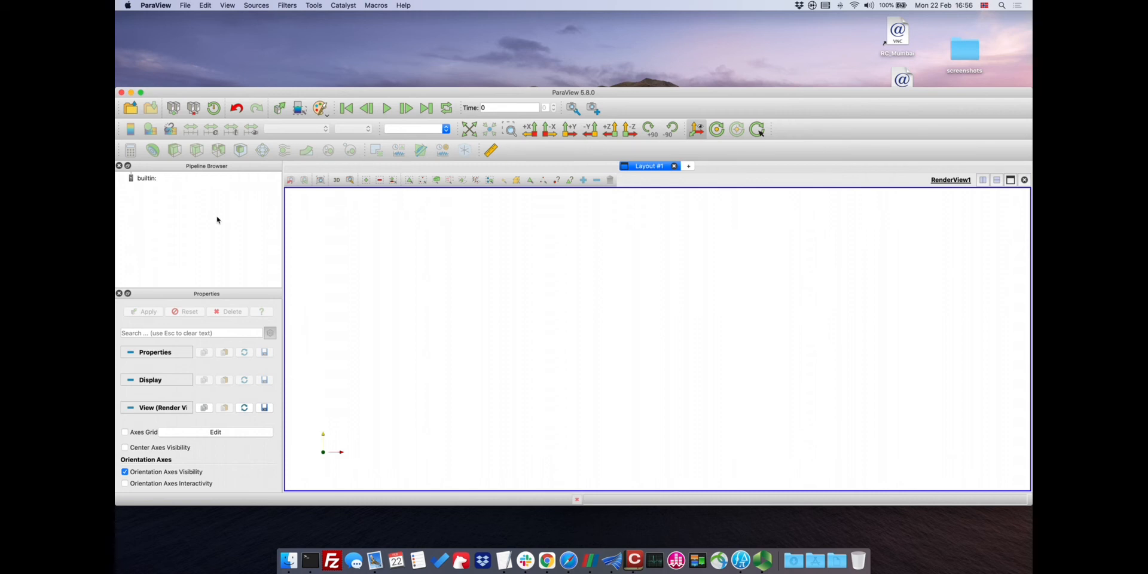
Browse for a data file to open and go to the REEF3D_CFD_VTU folder in the user's home directory
left_click(131, 110)
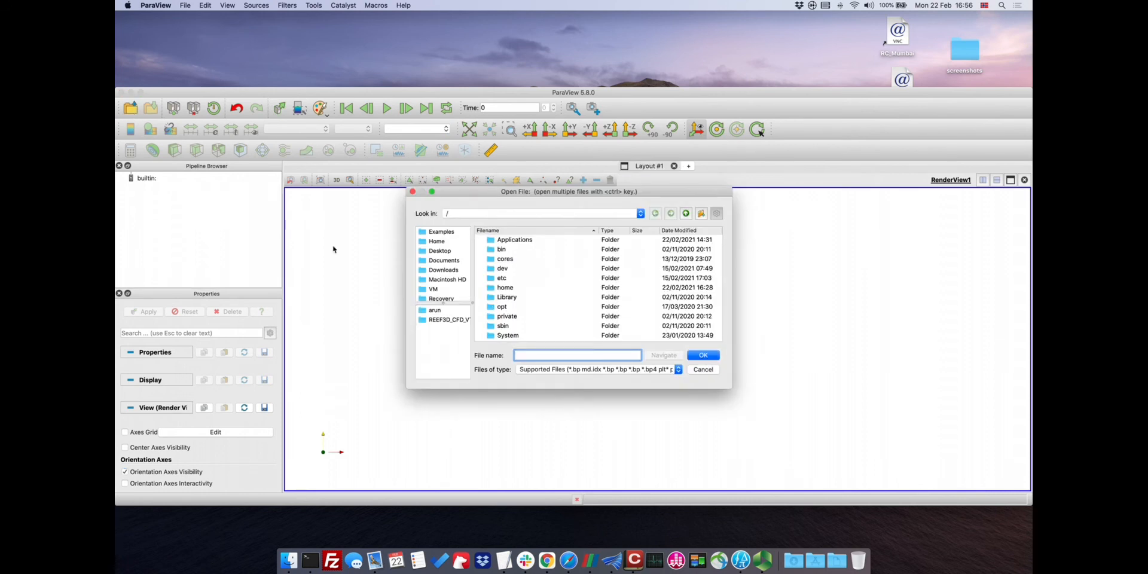
left_click(436, 311)
scroll(556, 320, "down", 10)
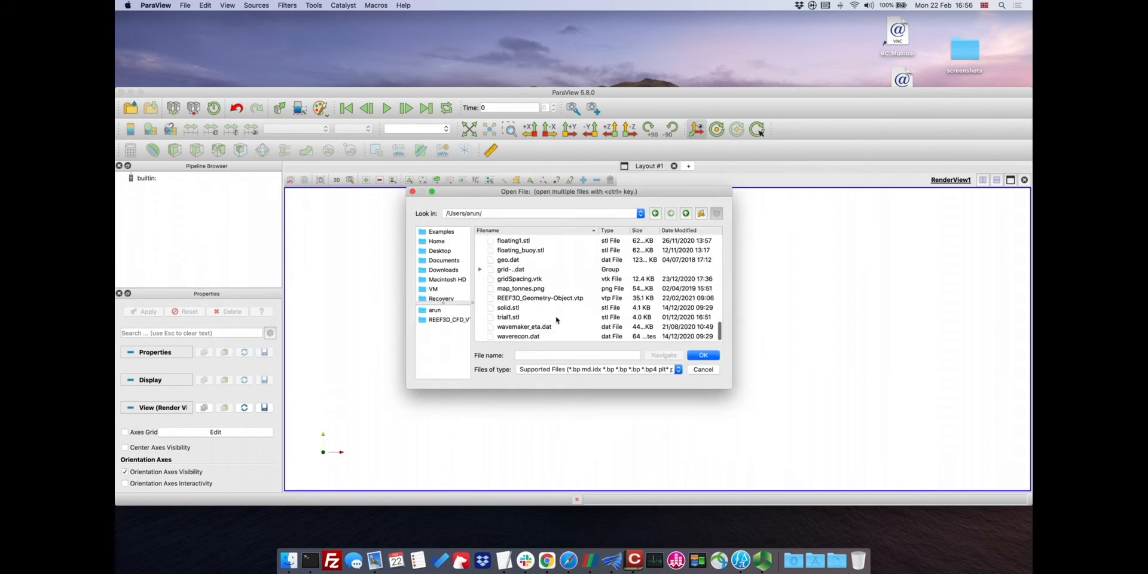
scroll(556, 319, "down", 5)
scroll(556, 320, "up", 10)
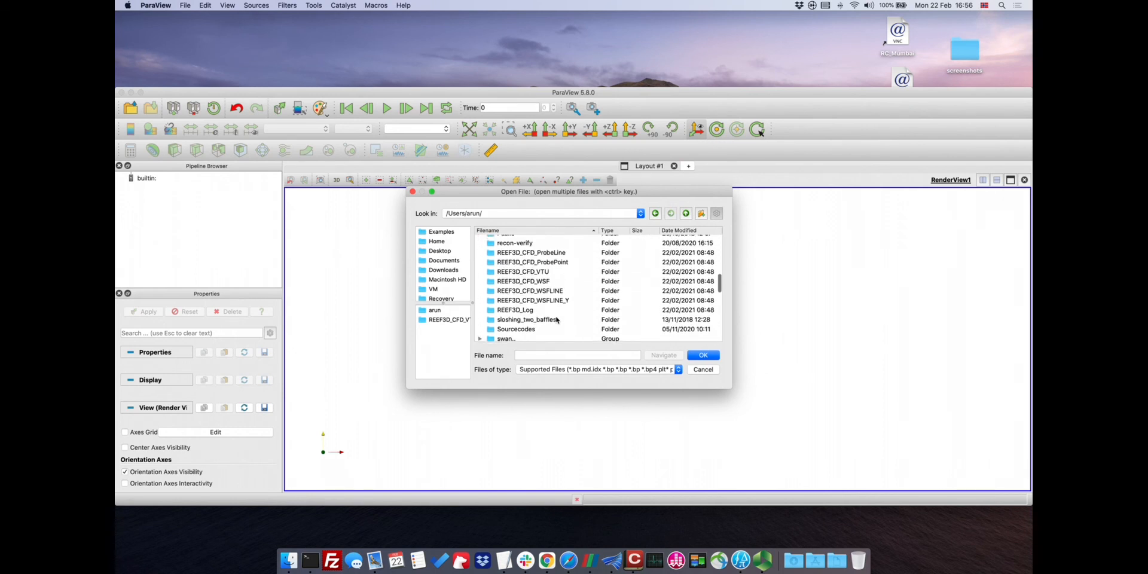
double_click(528, 274)
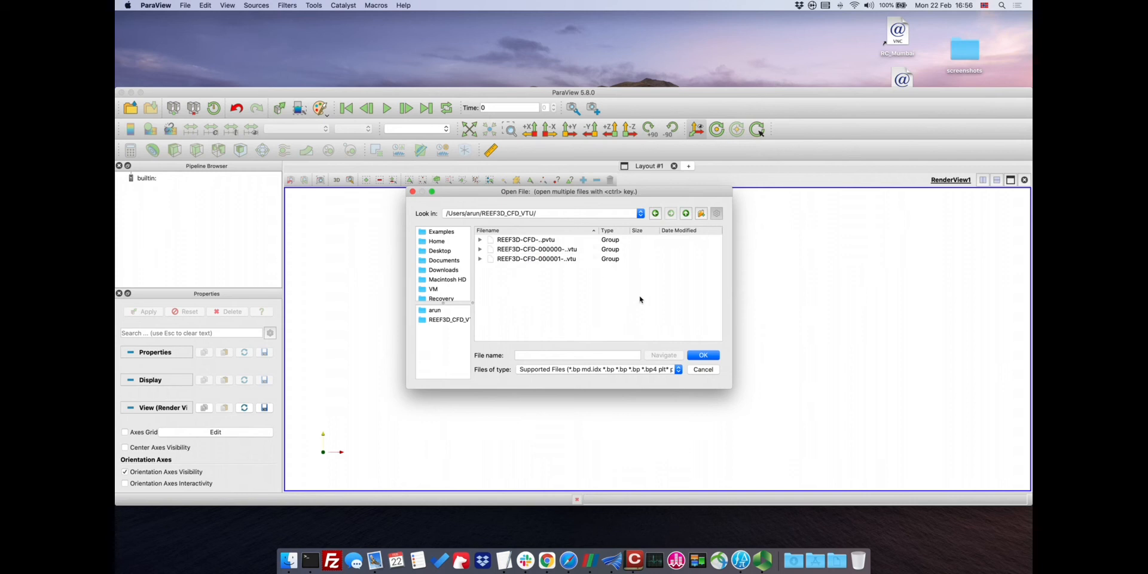
Examine the time-step files in the REEF3D-CFD-..pvtu group and compare it with the two .vtu groups
left_click(480, 240)
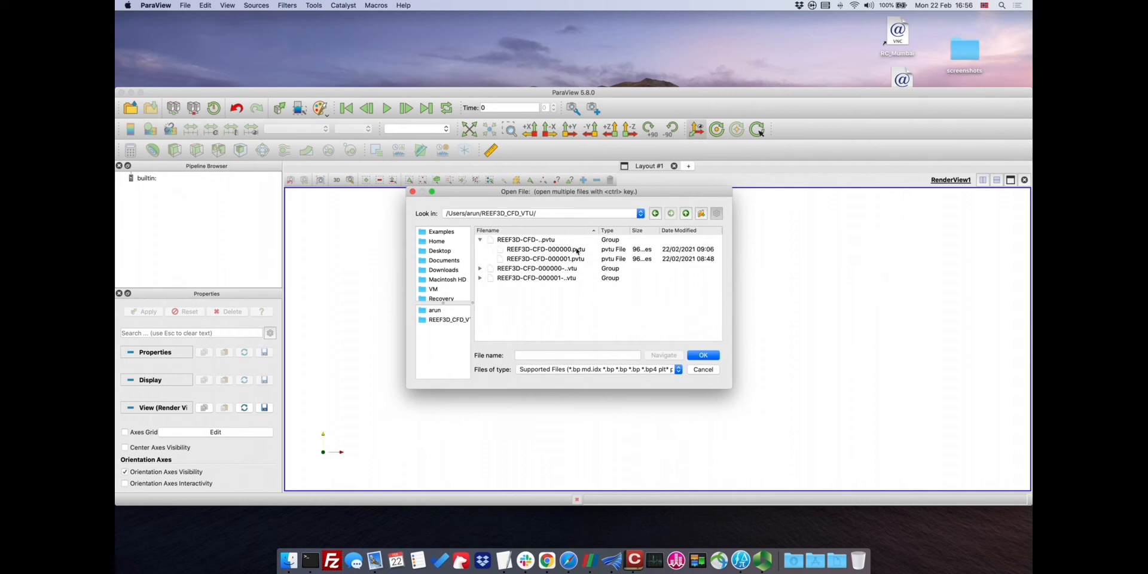
left_click(577, 250)
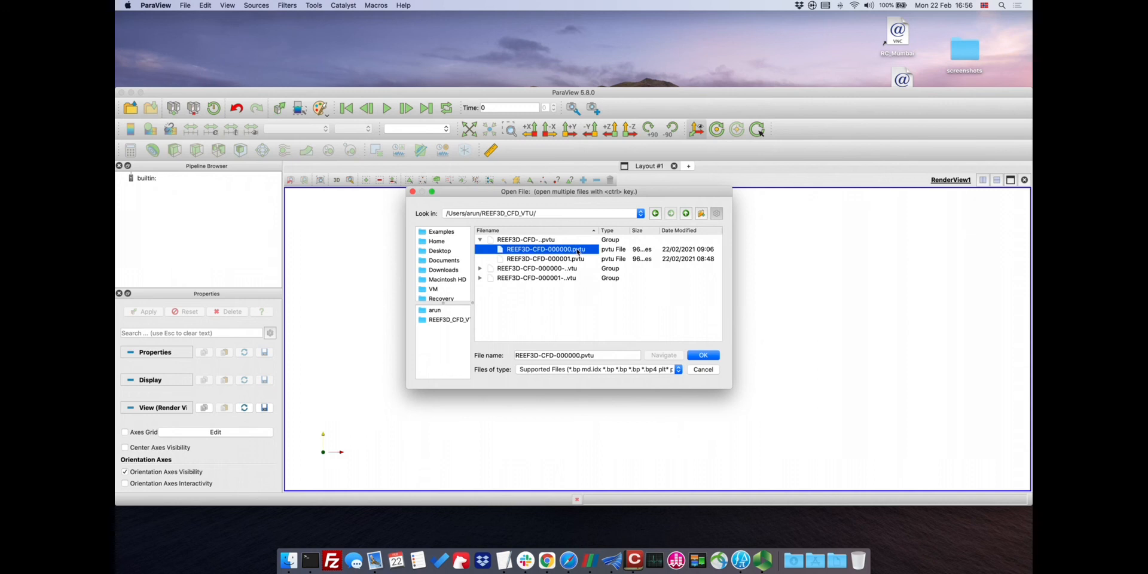
left_click(480, 239)
left_click(522, 241)
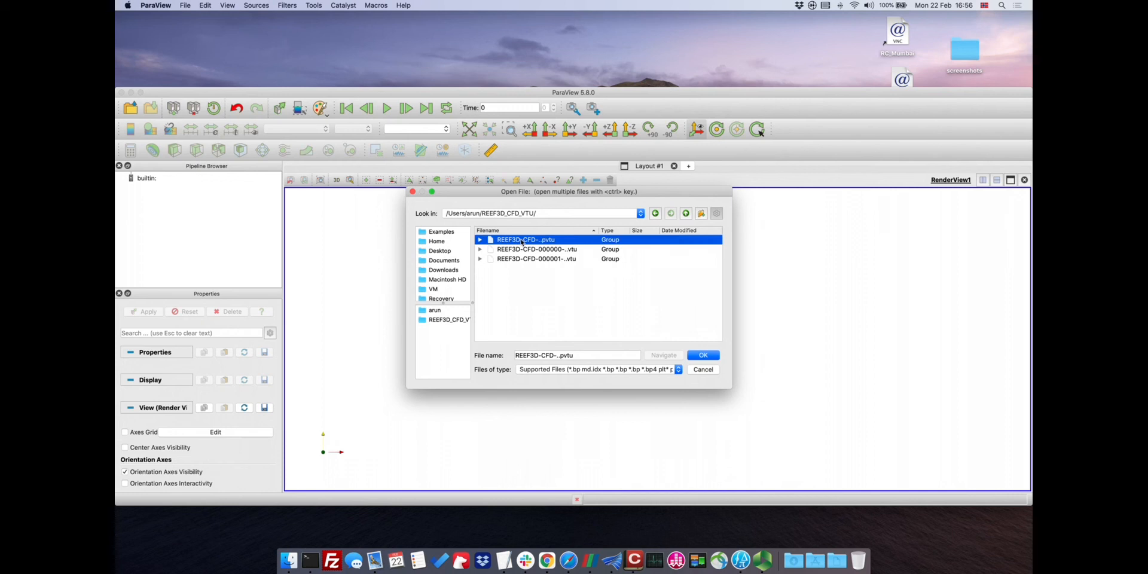
left_click(521, 249)
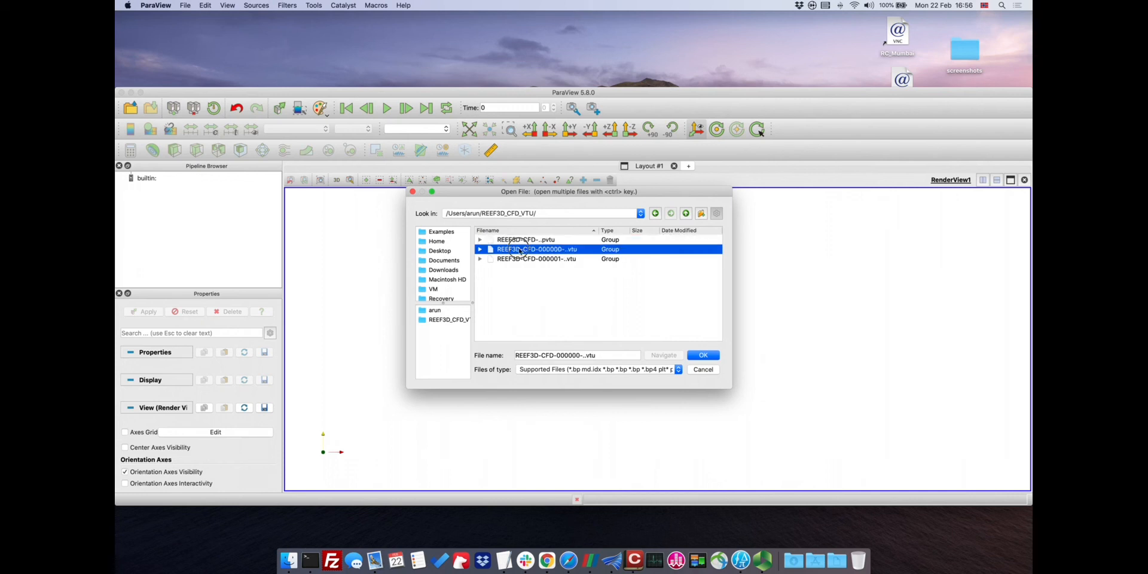
left_click(519, 259)
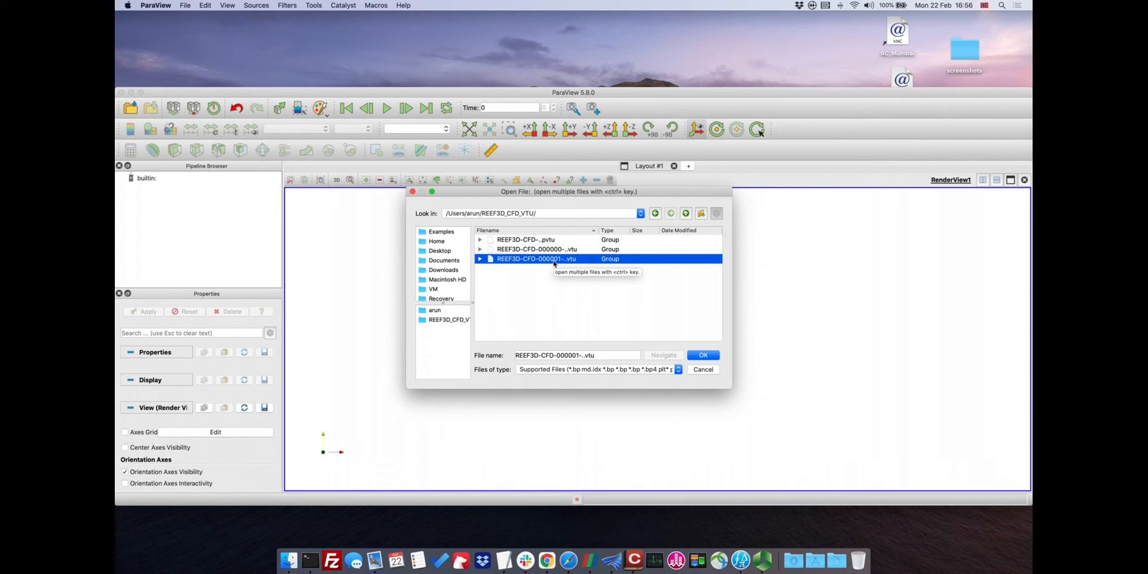
Inspect the individual .vtu files inside the REEF3D-CFD-000000 and REEF3D-CFD-000001 groups
left_click(480, 249)
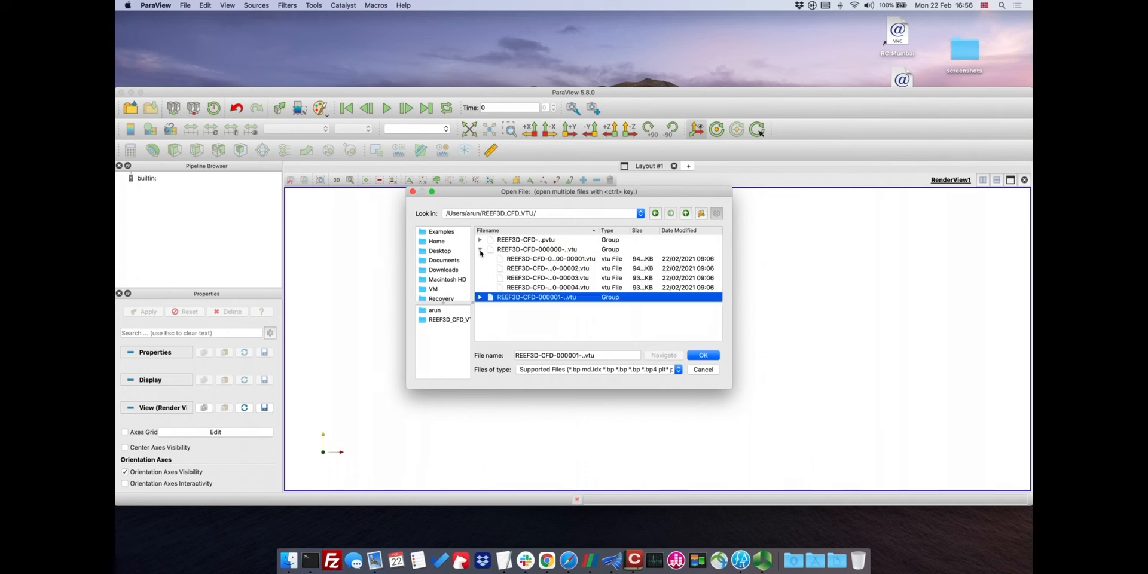
left_click(583, 259)
left_click(583, 268)
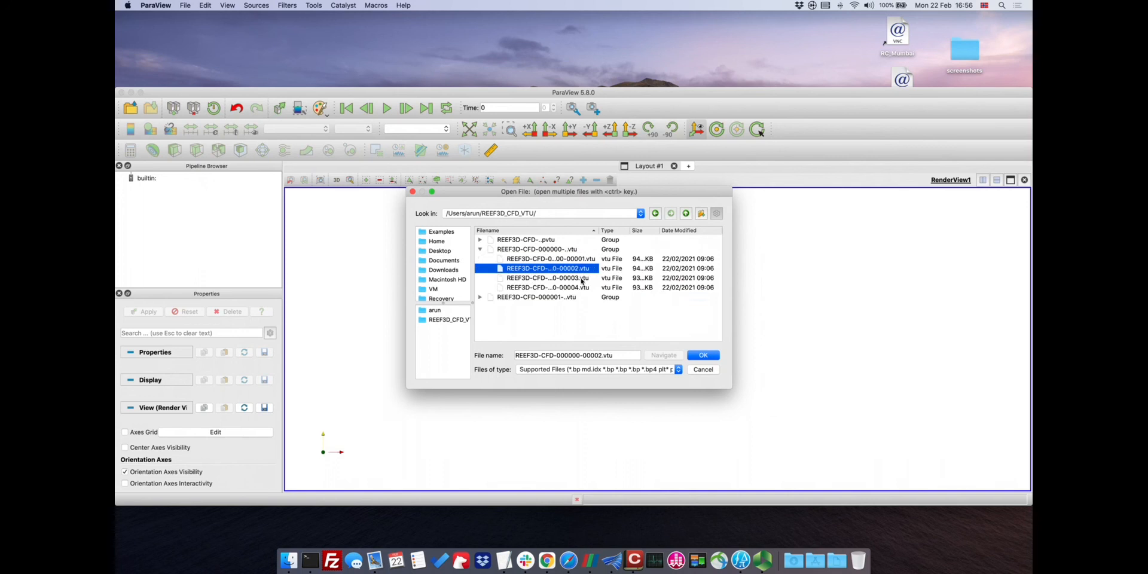
left_click(581, 278)
left_click(582, 288)
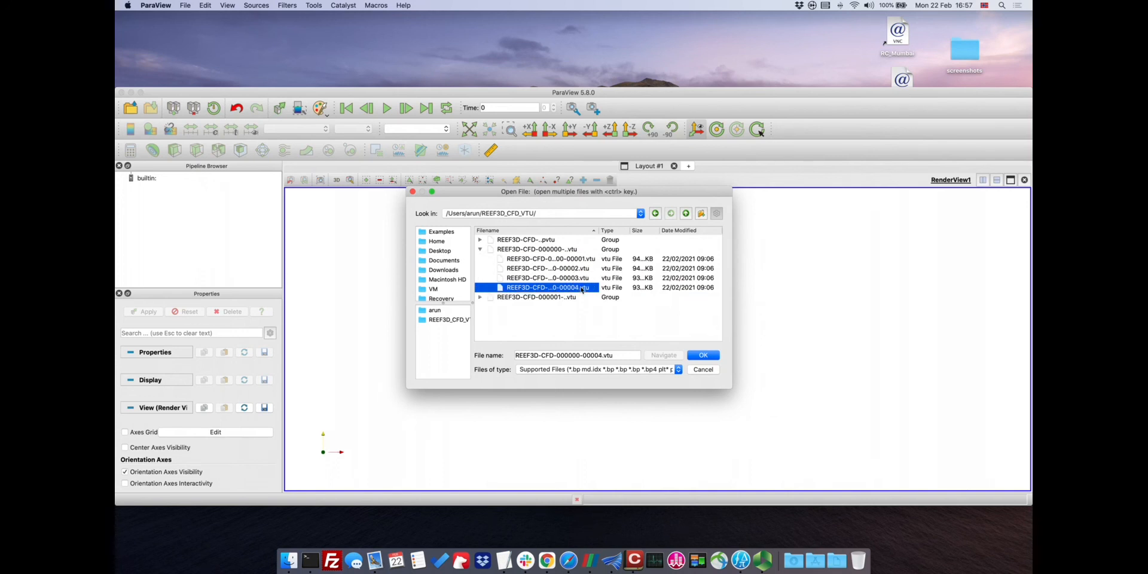
left_click(480, 249)
left_click(560, 252)
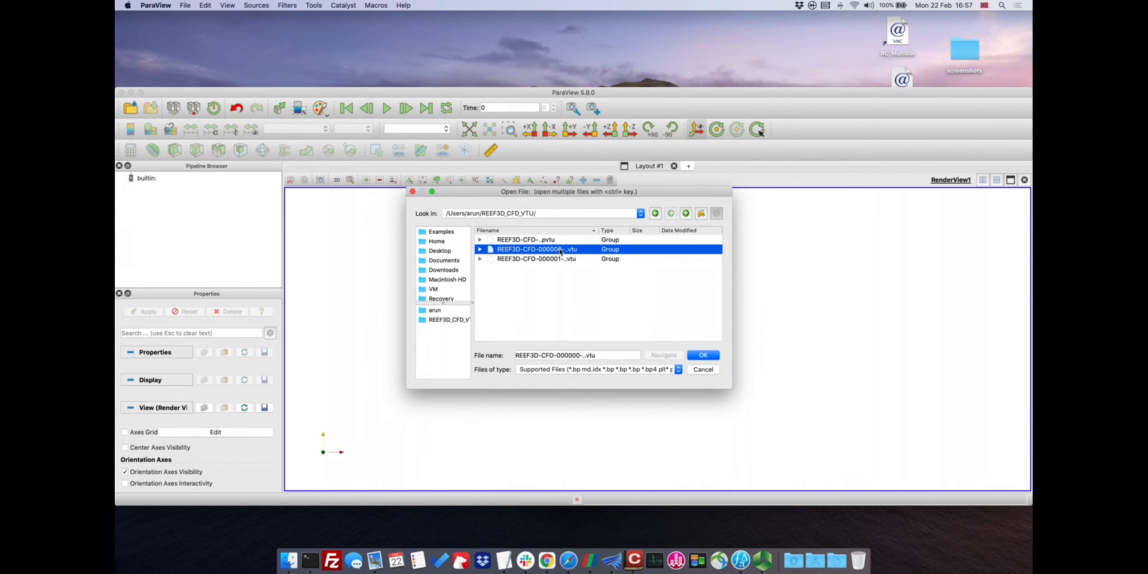
left_click(480, 259)
left_click(530, 259)
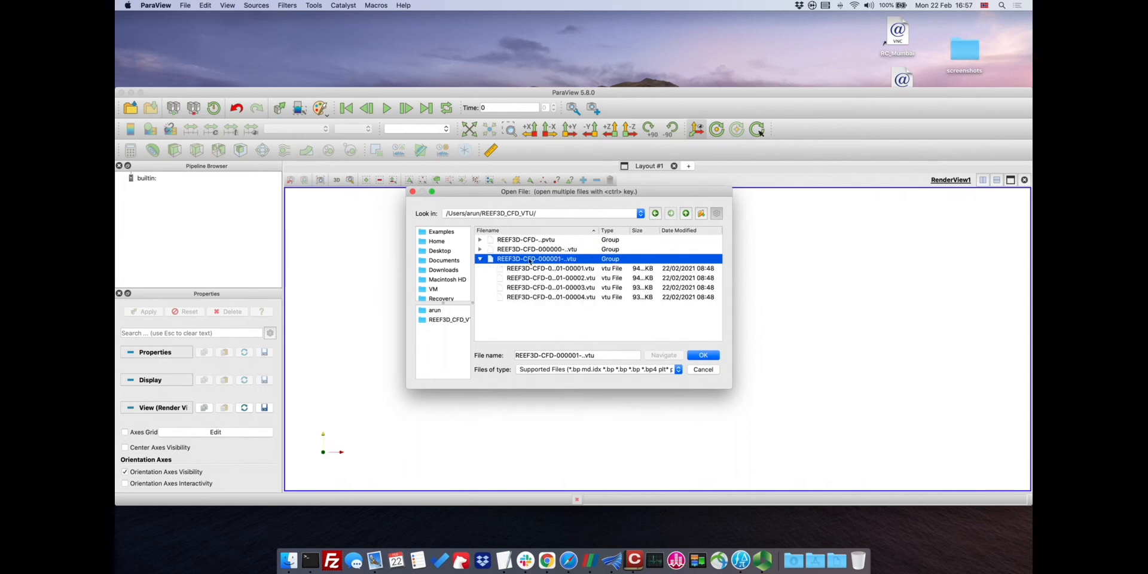
left_click(541, 269)
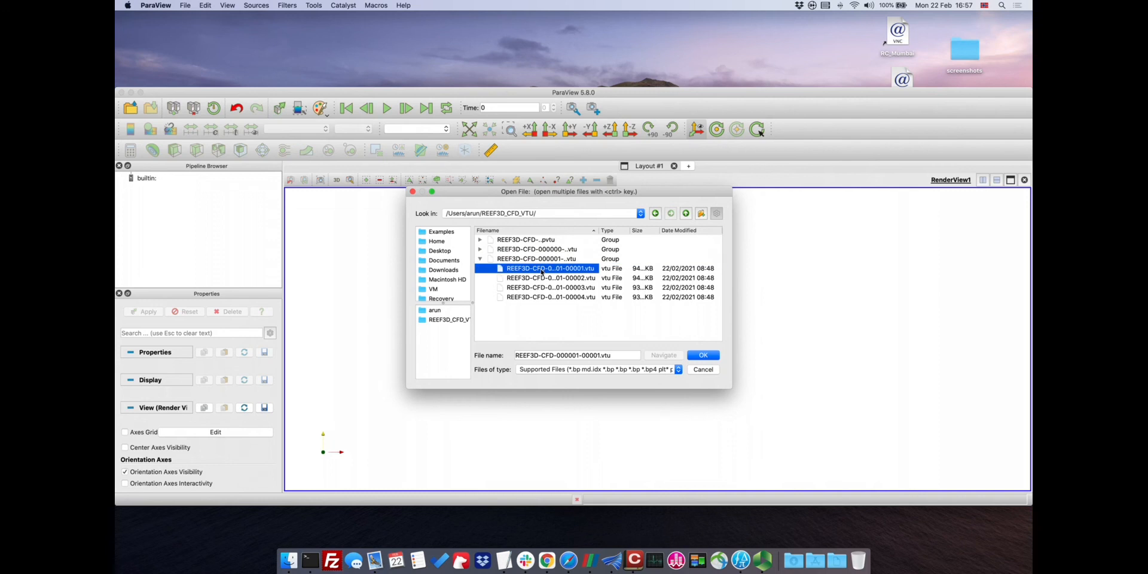
left_click(543, 278)
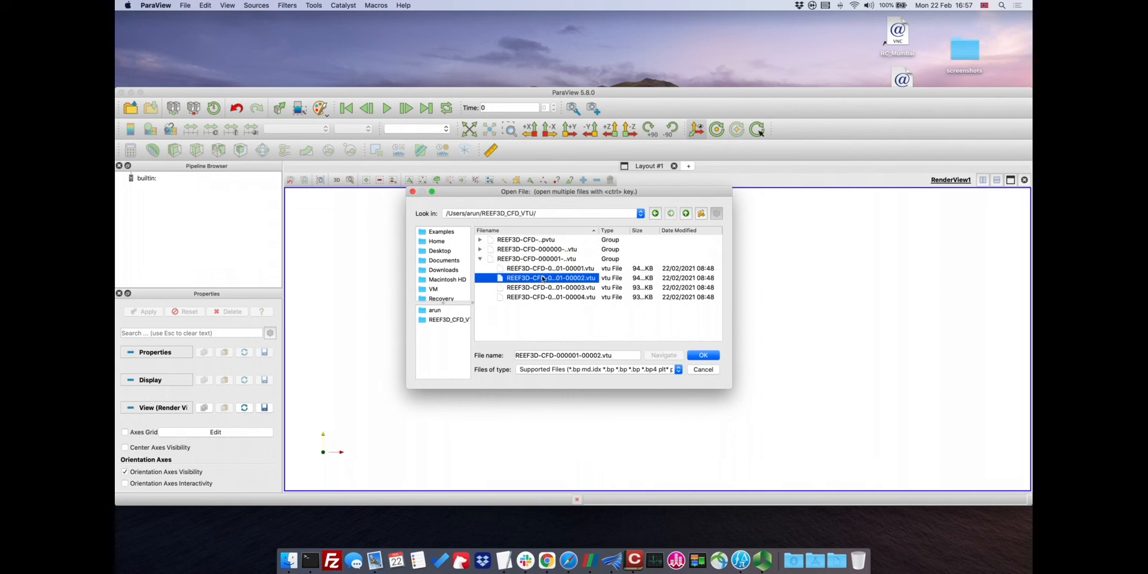
left_click(480, 259)
left_click(508, 249)
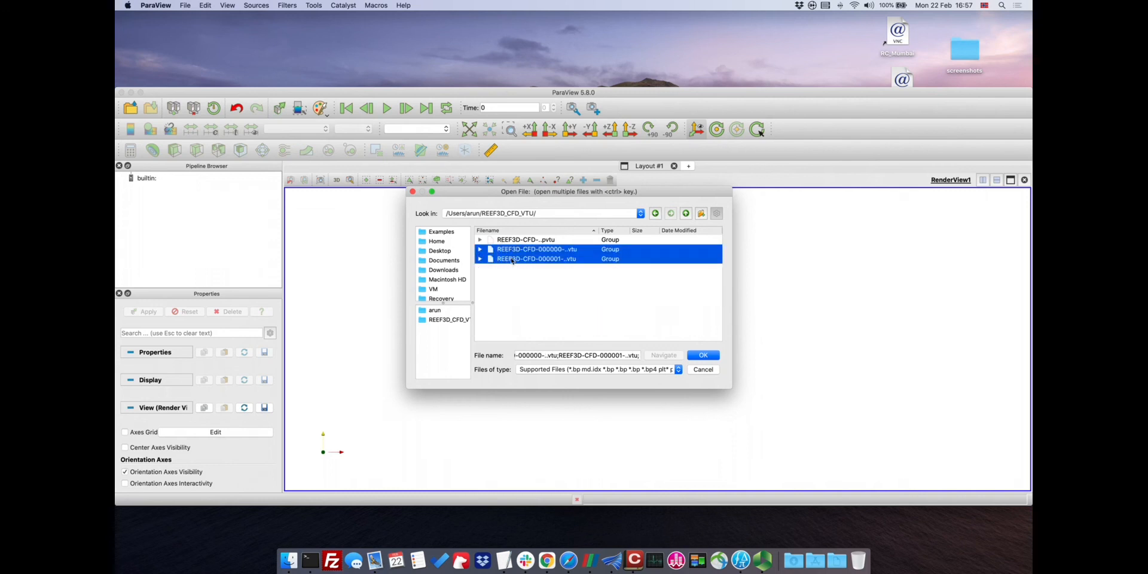
Load the REEF3D-CFD-..pvtu group and apply it with all its arrays enabled
left_click(518, 240)
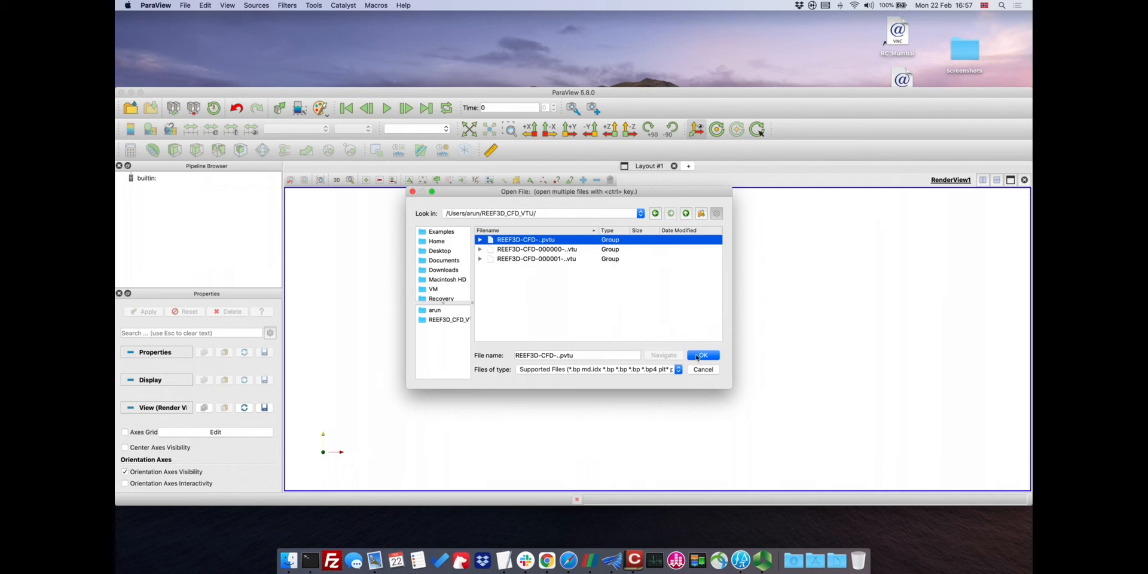
left_click(699, 356)
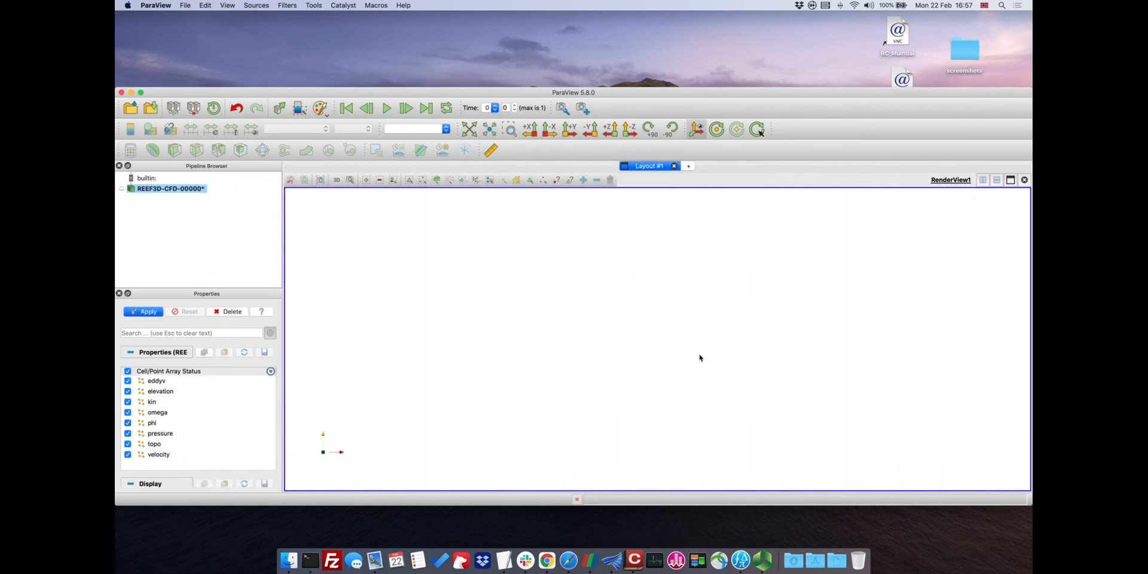
left_click(144, 315)
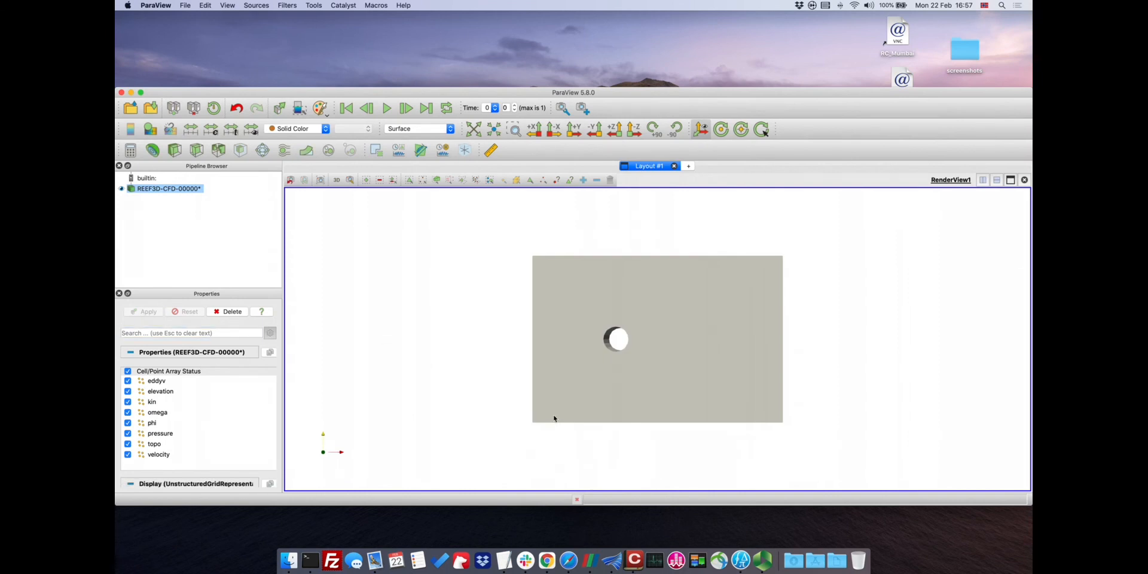
Create a Slice of the REEF3D-CFD dataset with a plane normal to Y, origin 0.75, 0.5, 0.2
left_click_drag(553, 418, 632, 315)
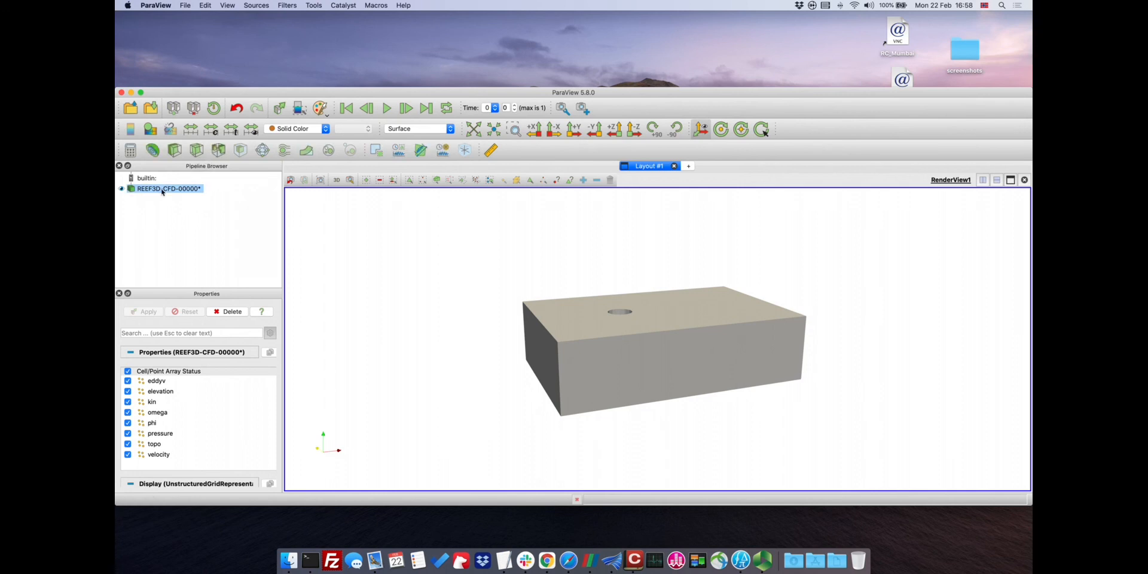
left_click(195, 226)
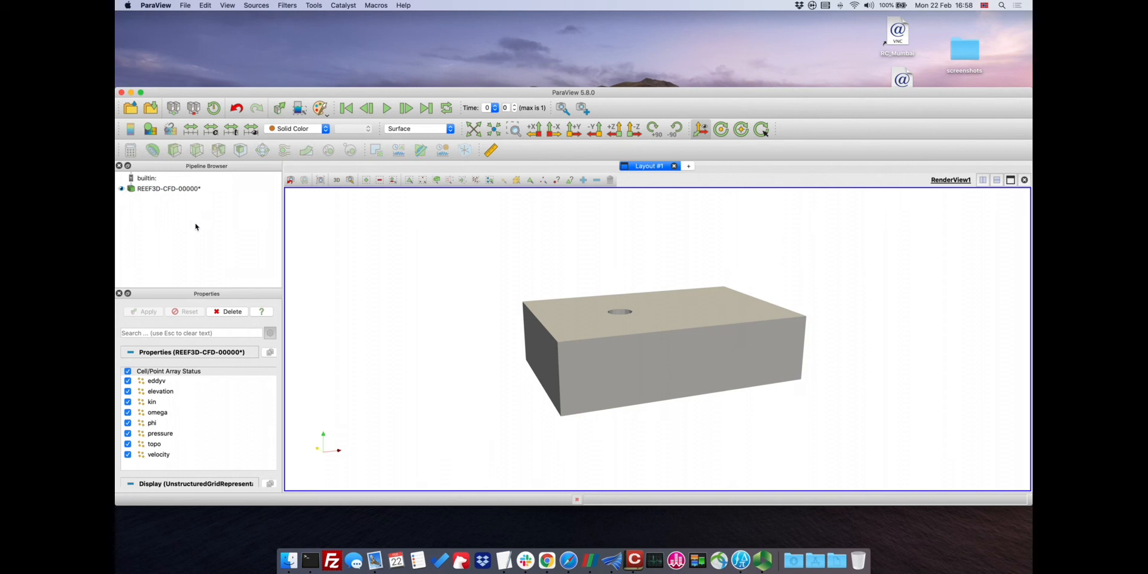
left_click(168, 189)
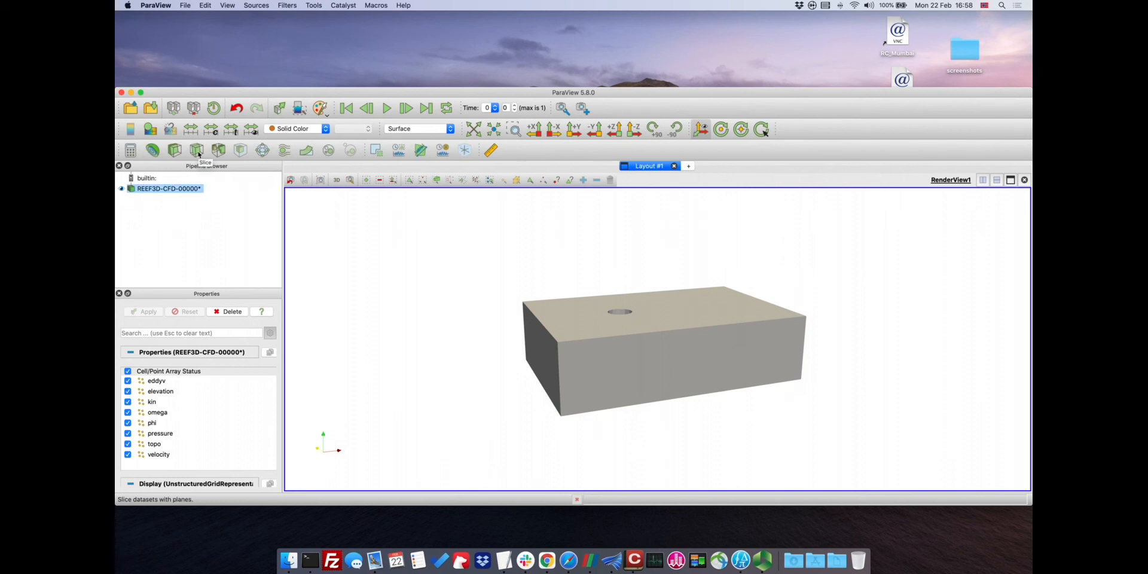
left_click(196, 150)
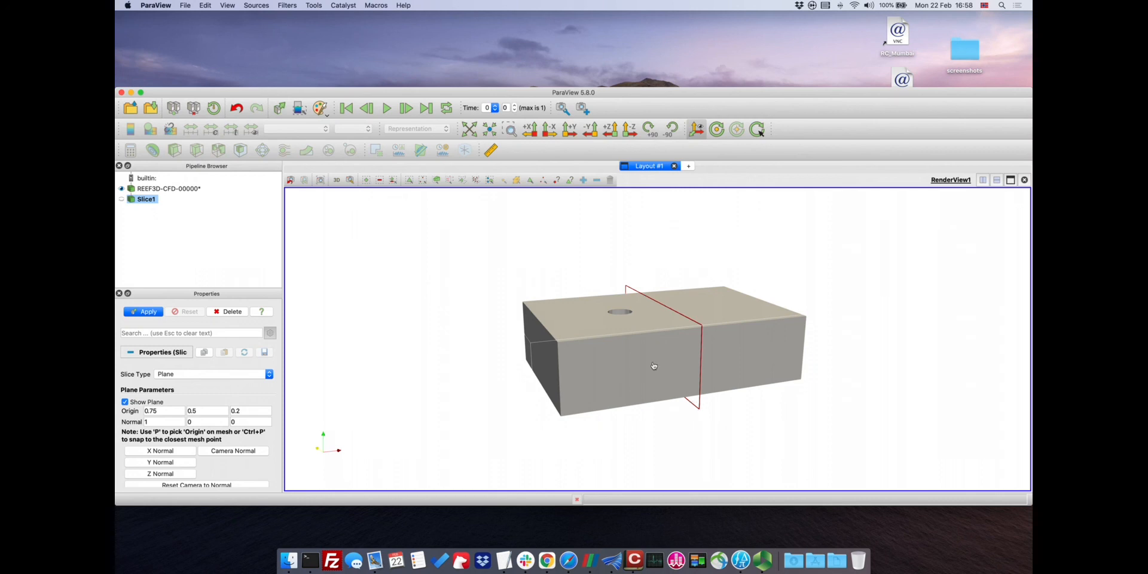
left_click(154, 463)
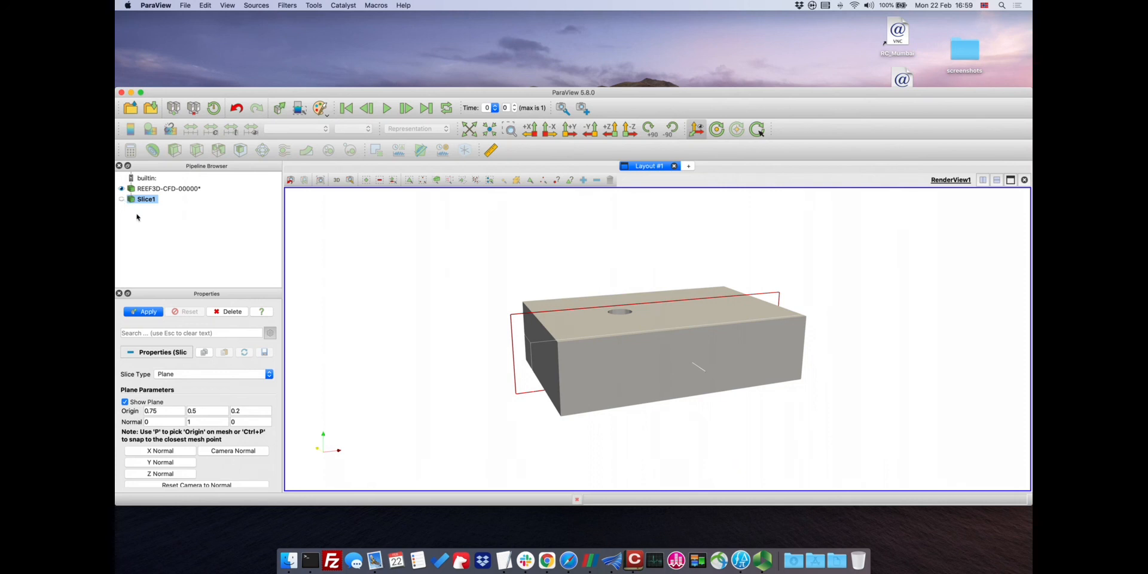
left_click(147, 315)
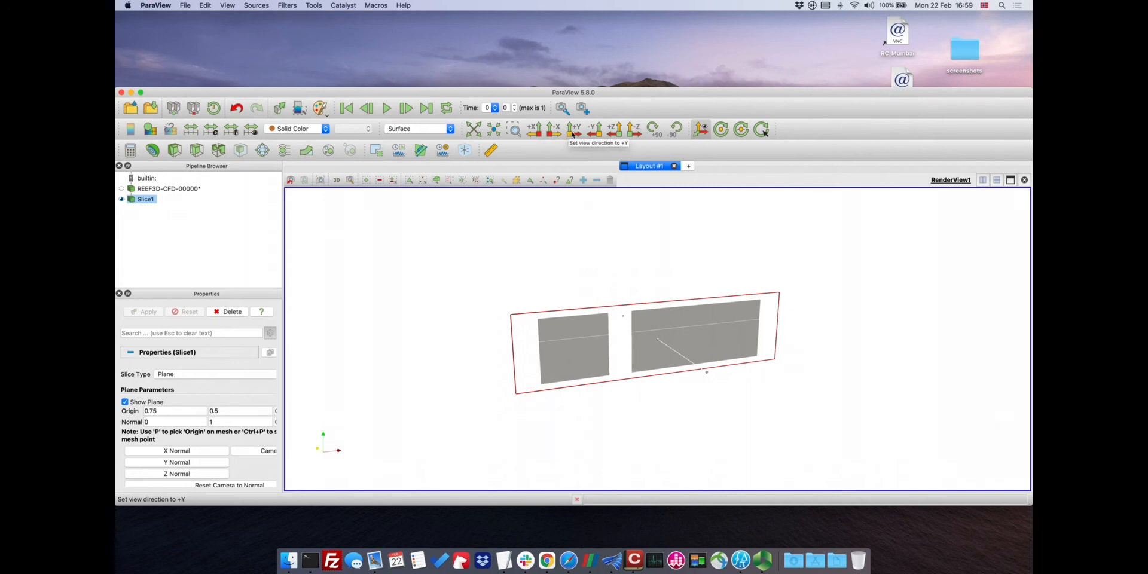
Set the view direction to +Y to face the slice and hide the slice plane outline
left_click(573, 129)
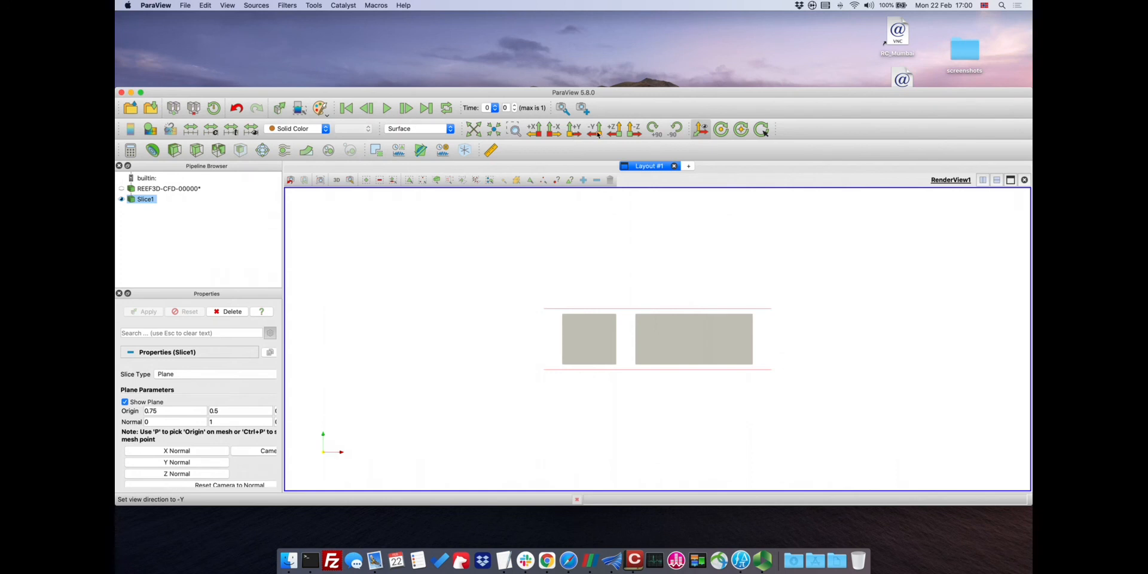
left_click(595, 128)
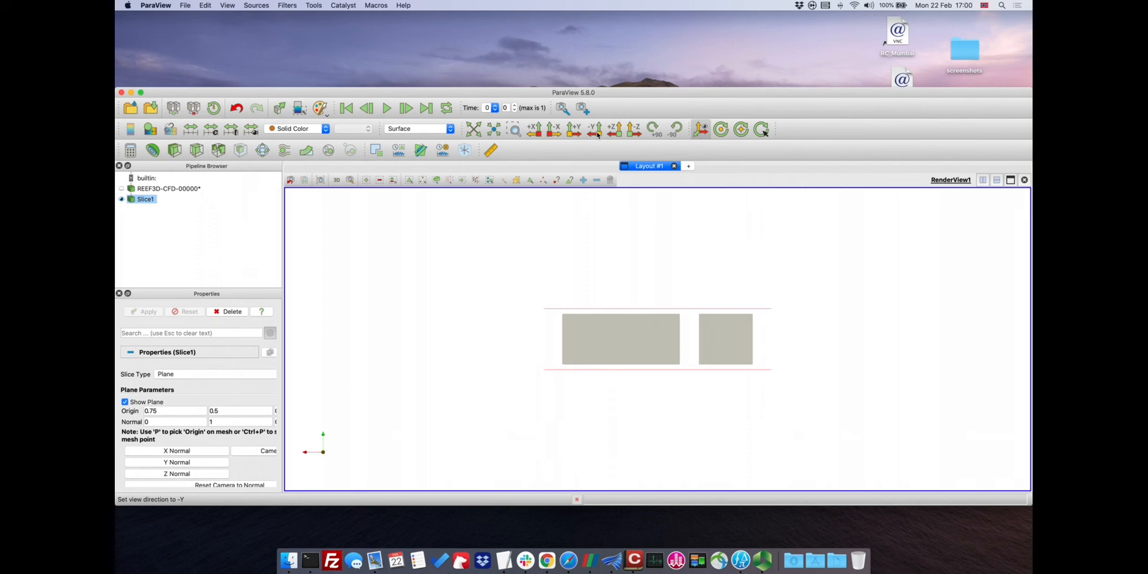
left_click(539, 134)
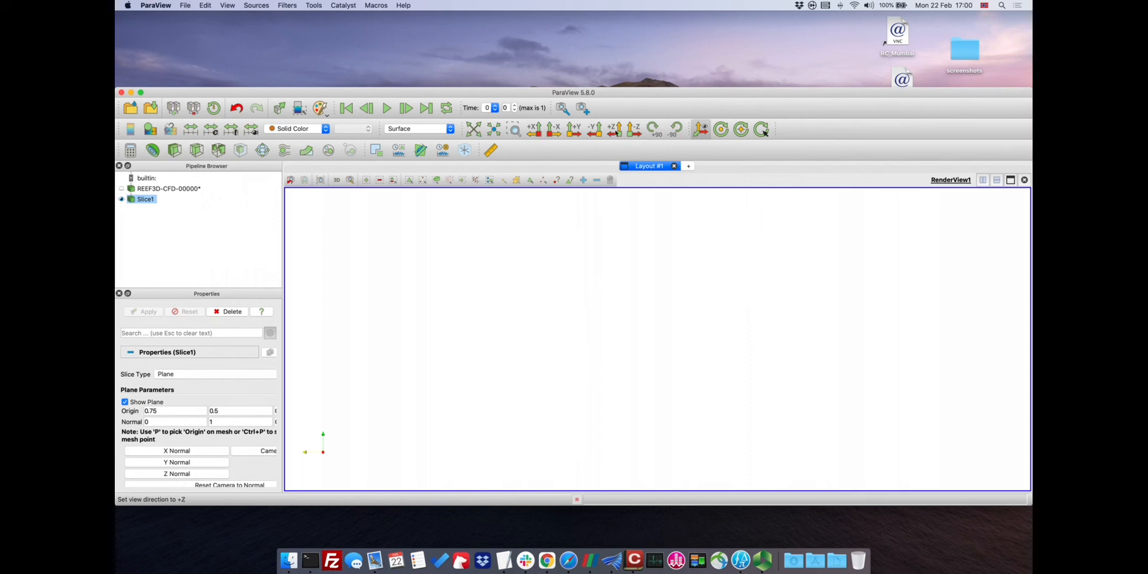
left_click(615, 132)
left_click(573, 131)
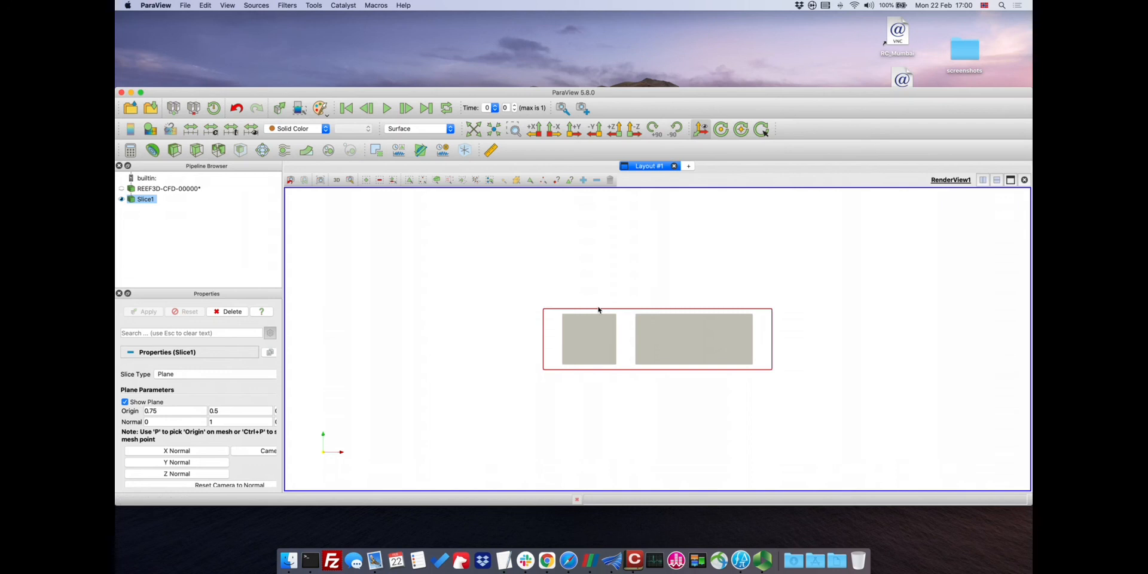
left_click(126, 402)
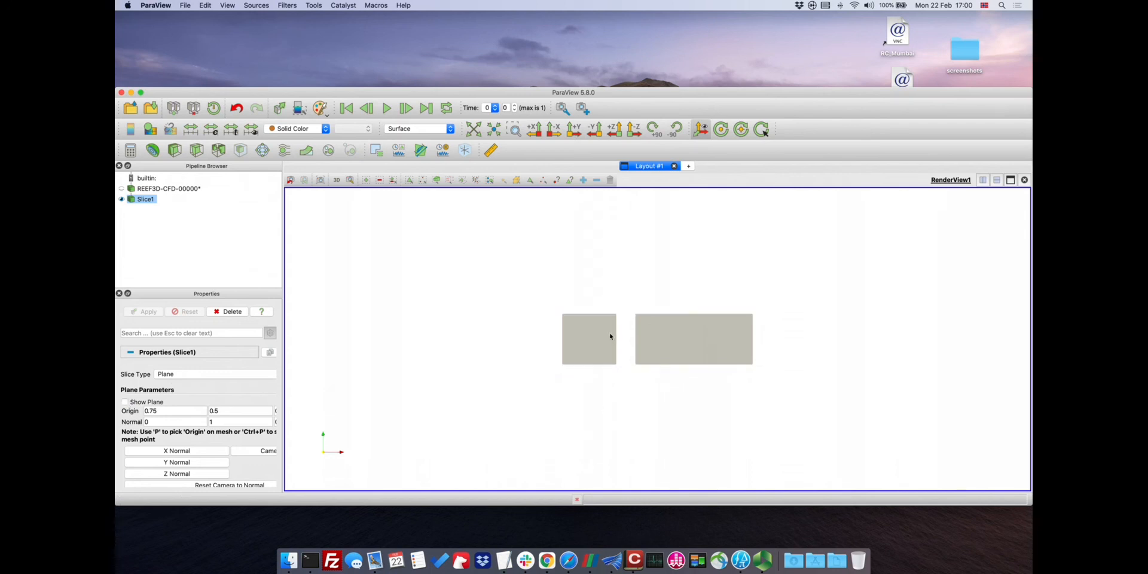
scroll(610, 336, "up", 5)
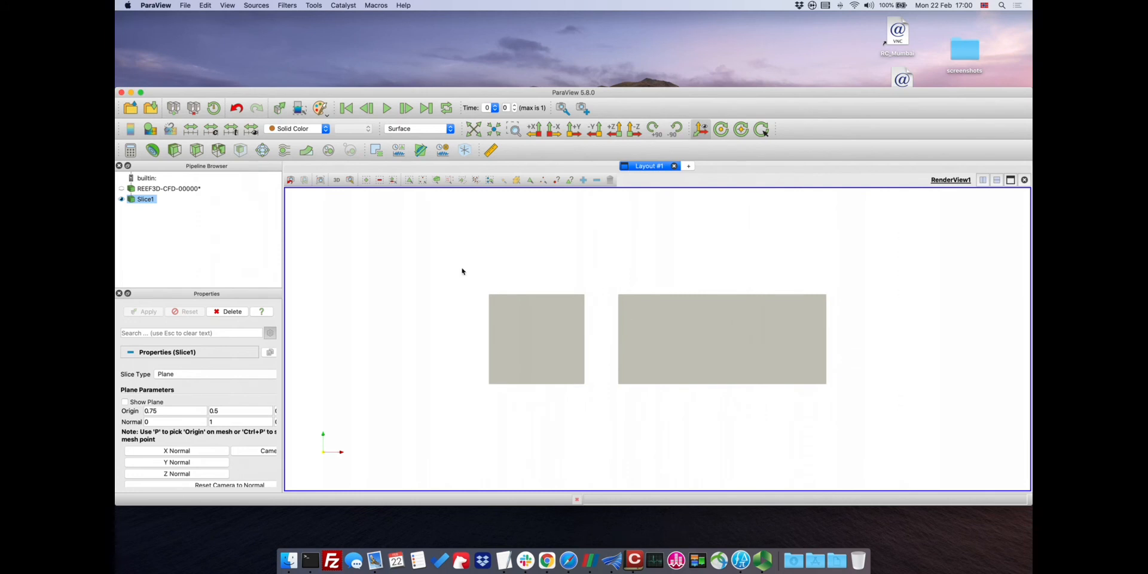
Load REEF3D_Geometry-Object.vtp from the REEF3D_CFD_VTU folder and apply it to show the geometry in the view
left_click(130, 111)
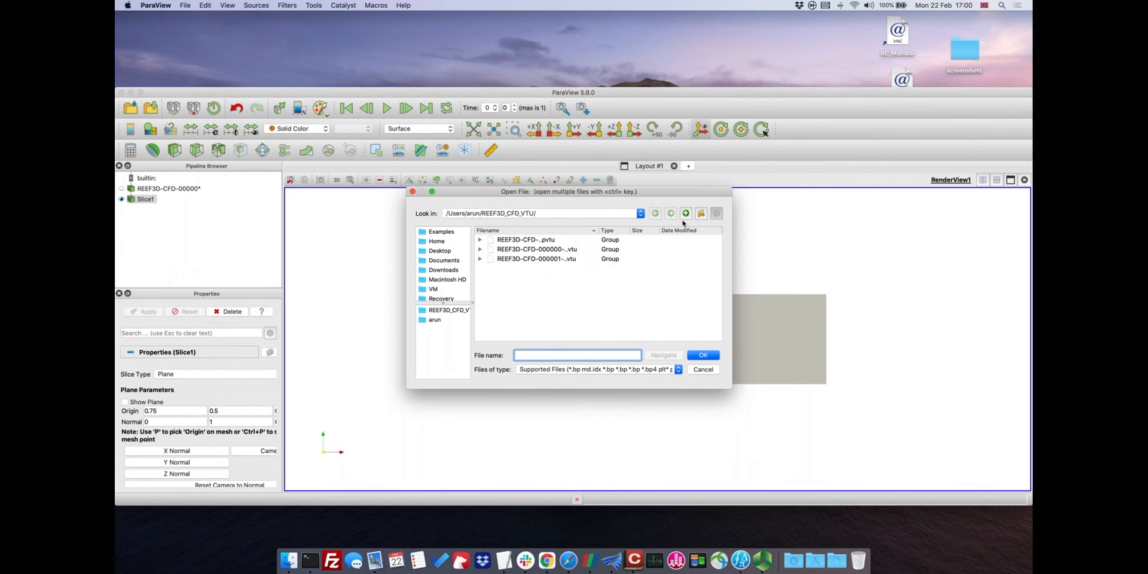
left_click(686, 214)
scroll(549, 290, "down", 10)
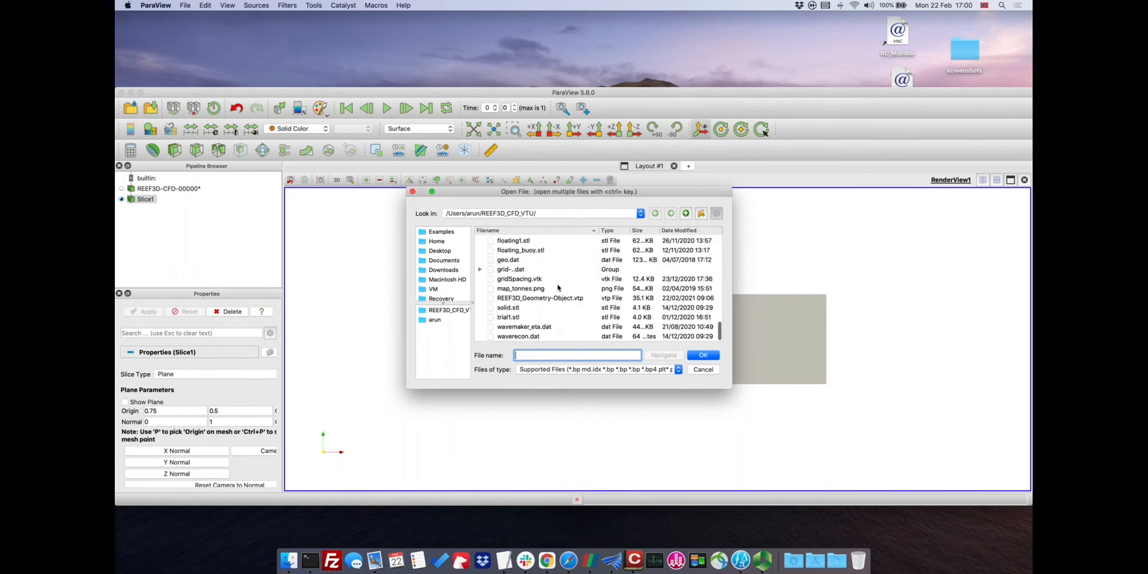
left_click(547, 299)
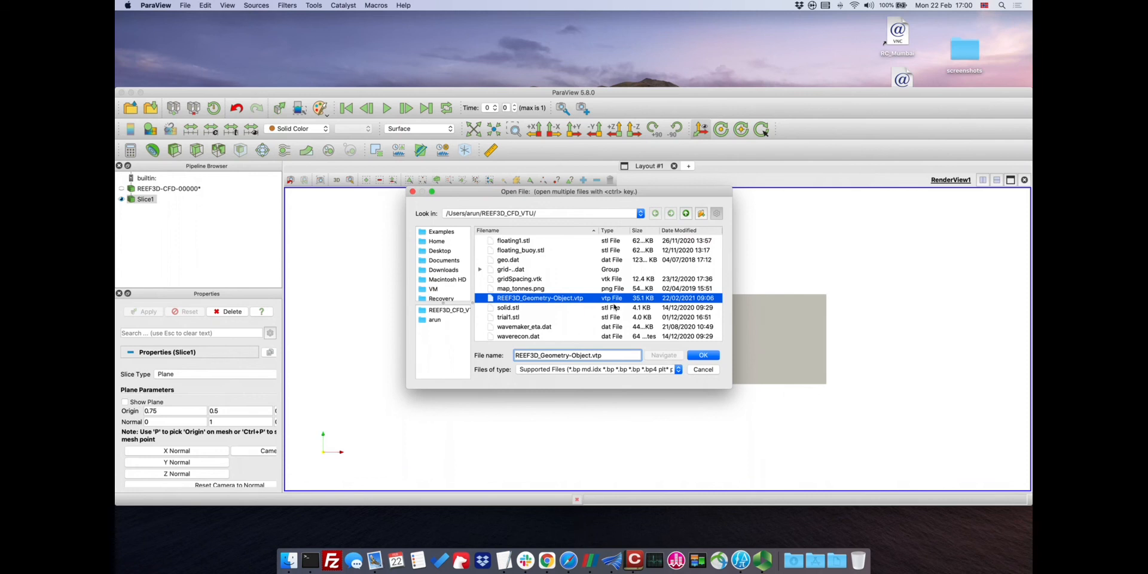
left_click(703, 355)
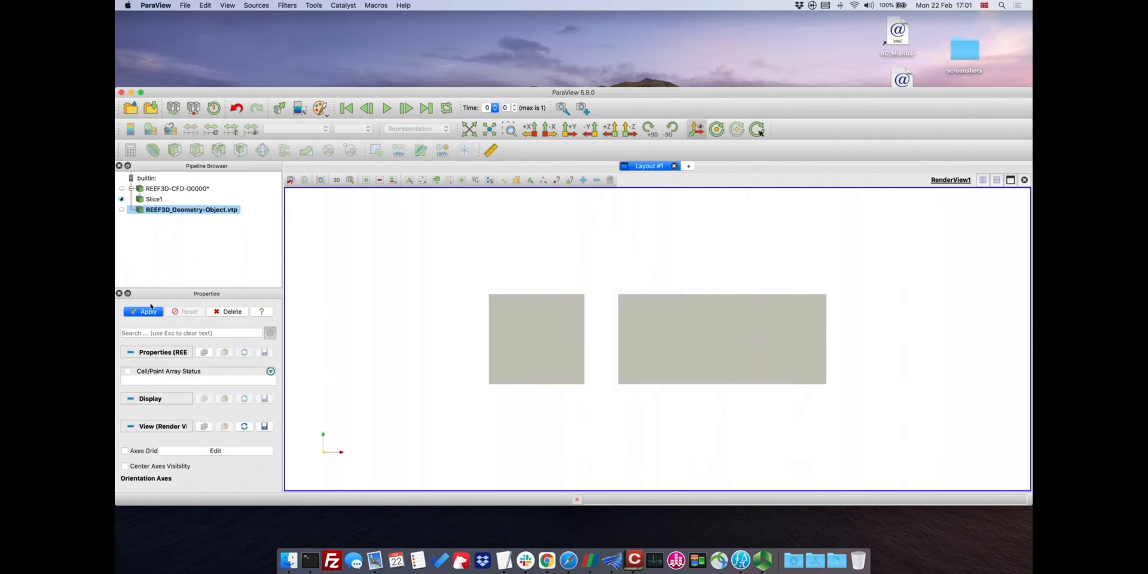
left_click(149, 311)
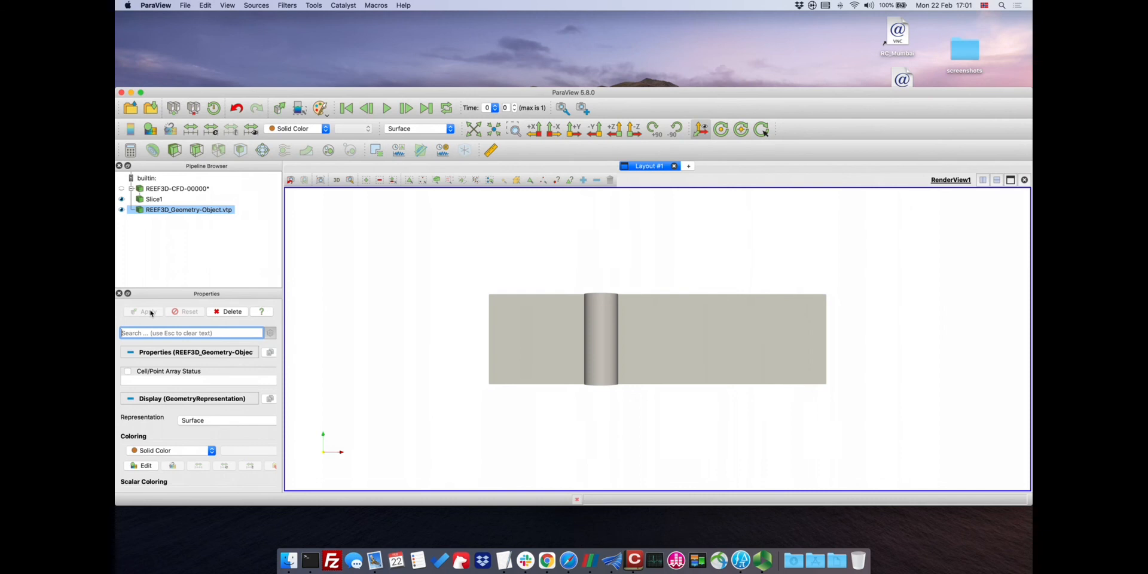
Color Slice1 by the velocity array
left_click(154, 199)
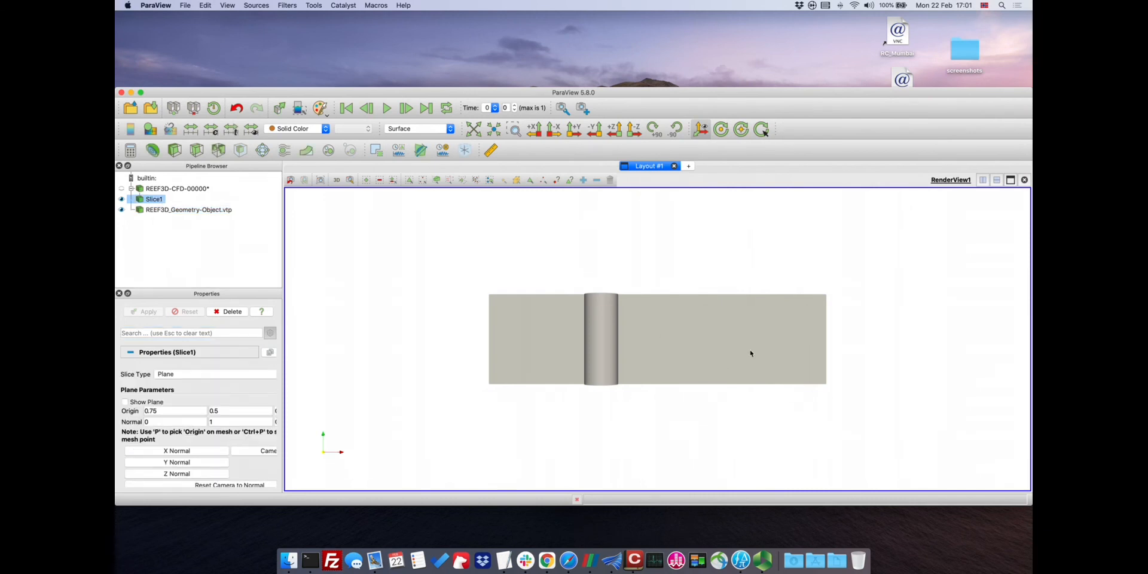
left_click(287, 131)
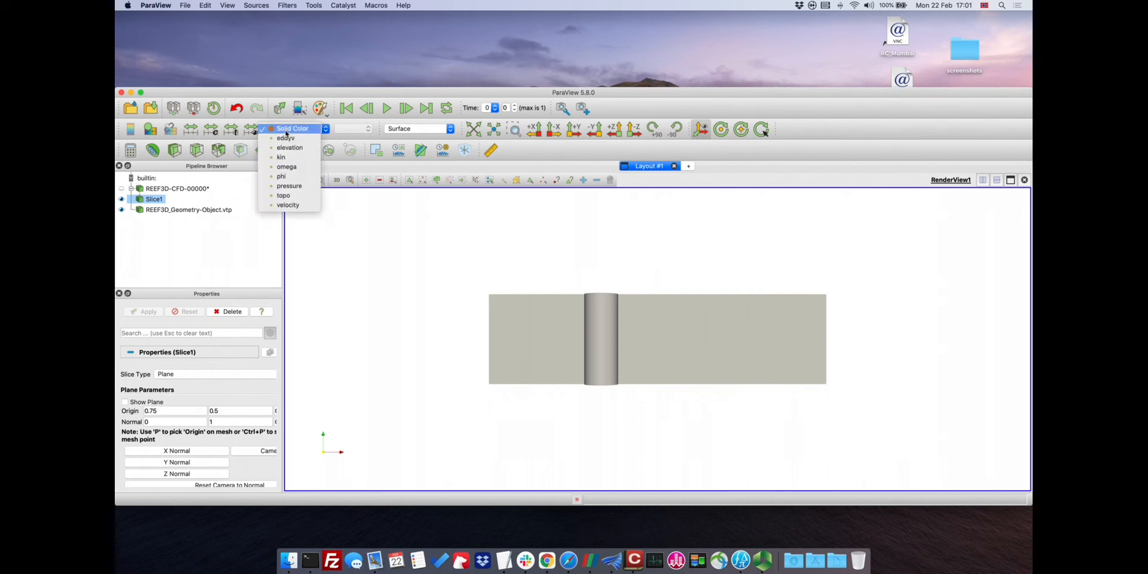
left_click(286, 205)
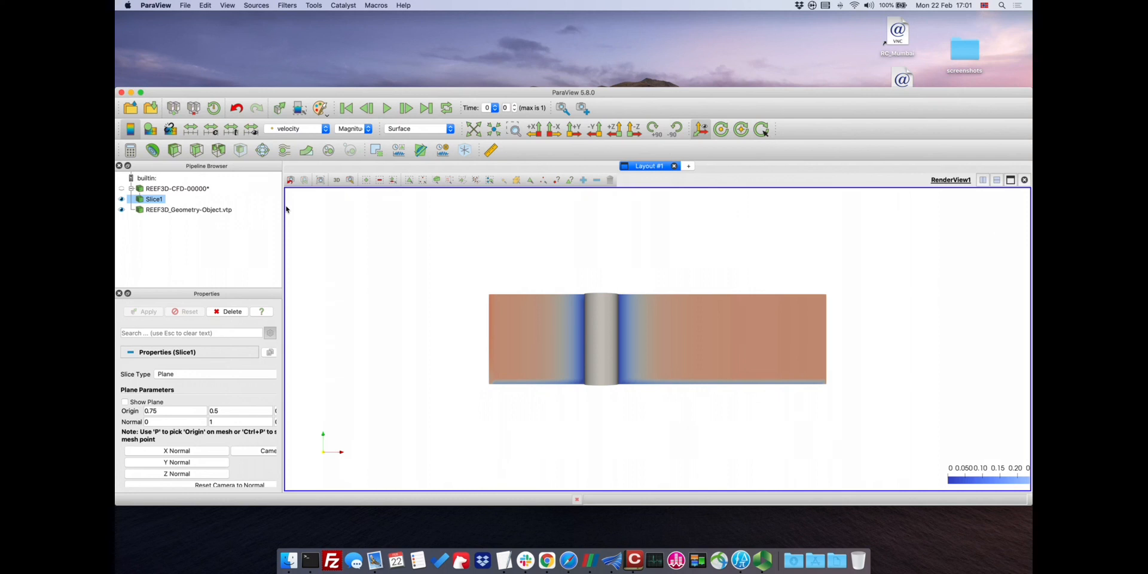
Examine the slice colored by the X, Y and Z velocity components in turn, and return to Magnitude
left_click(349, 129)
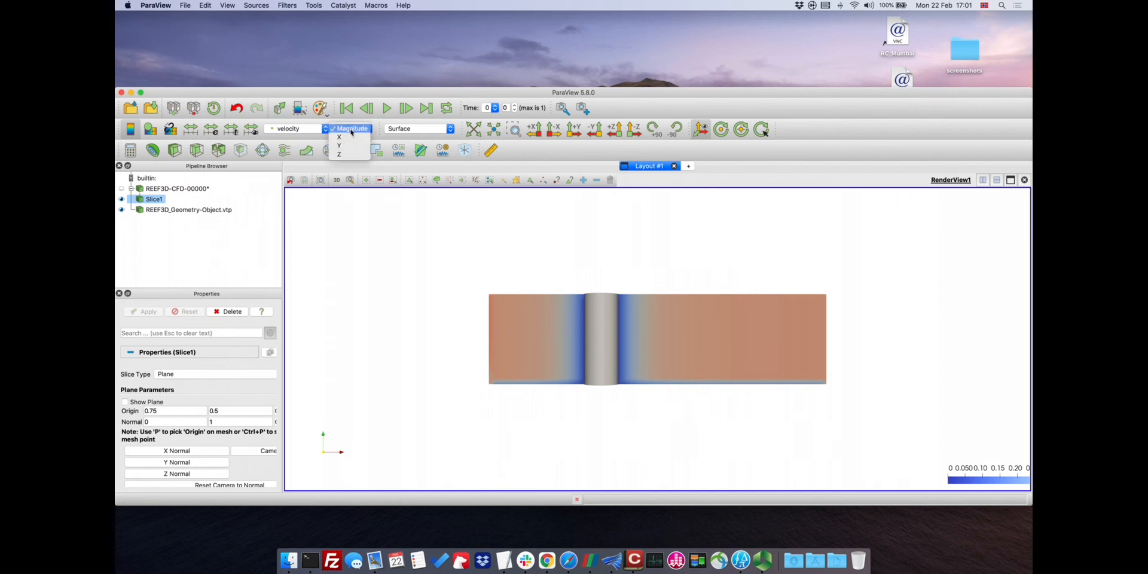
left_click(351, 137)
left_click(352, 130)
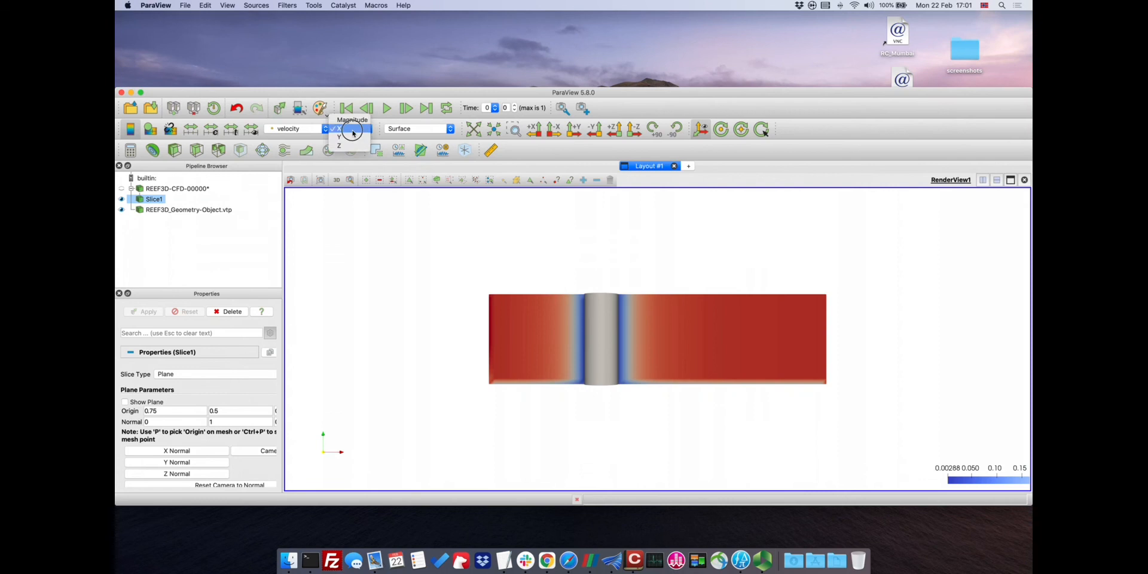
left_click(353, 139)
left_click(353, 130)
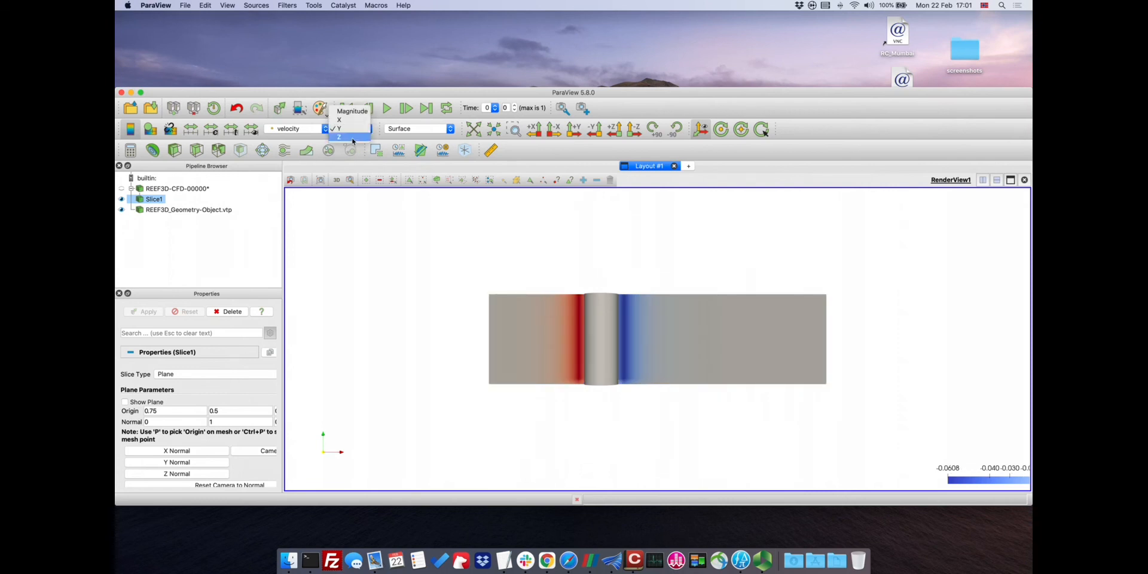
left_click(353, 138)
left_click(355, 130)
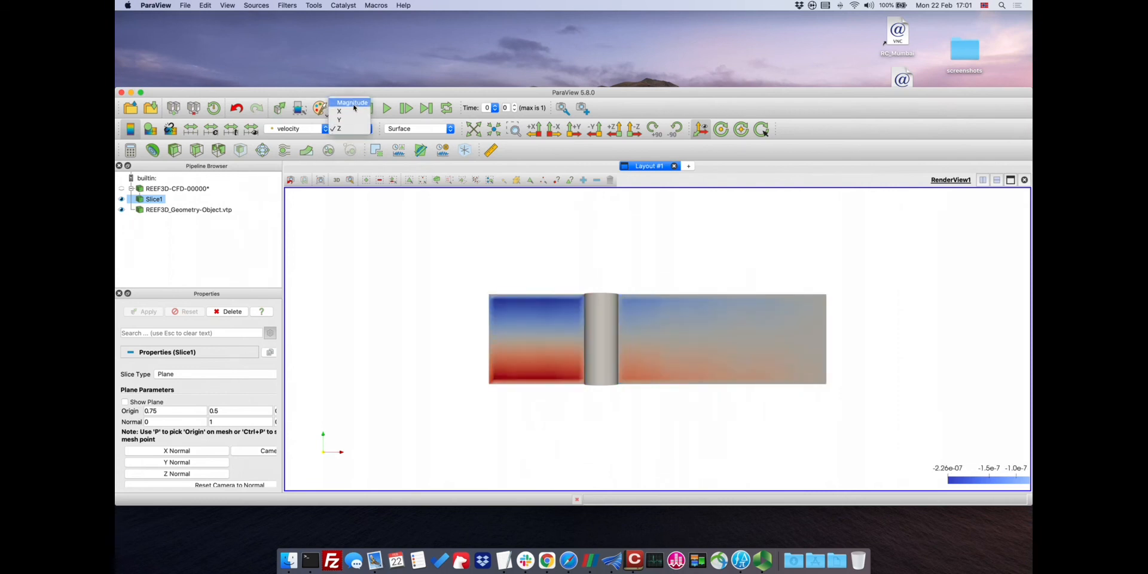
left_click(352, 103)
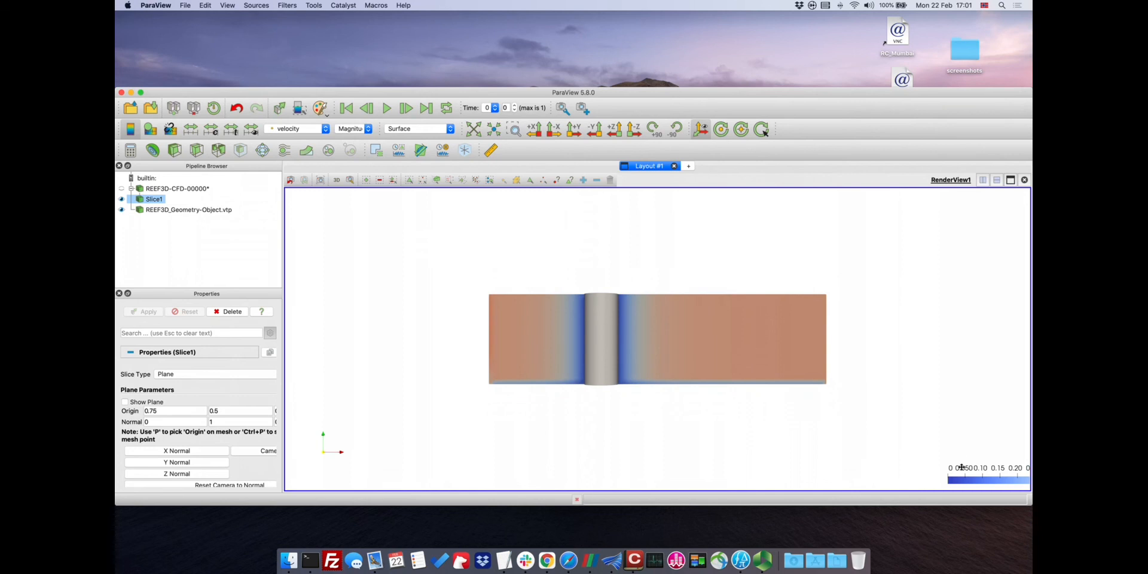
Place the velocity color legend centered below the slice and retitle it |u| with an empty component title
left_click_drag(949, 472, 551, 447)
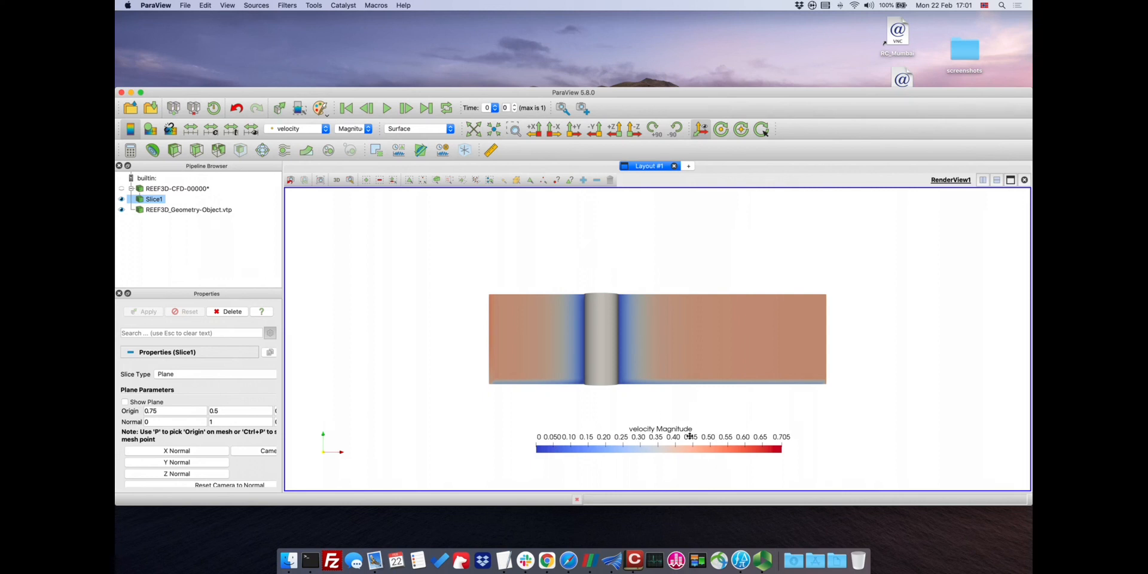
left_click(149, 129)
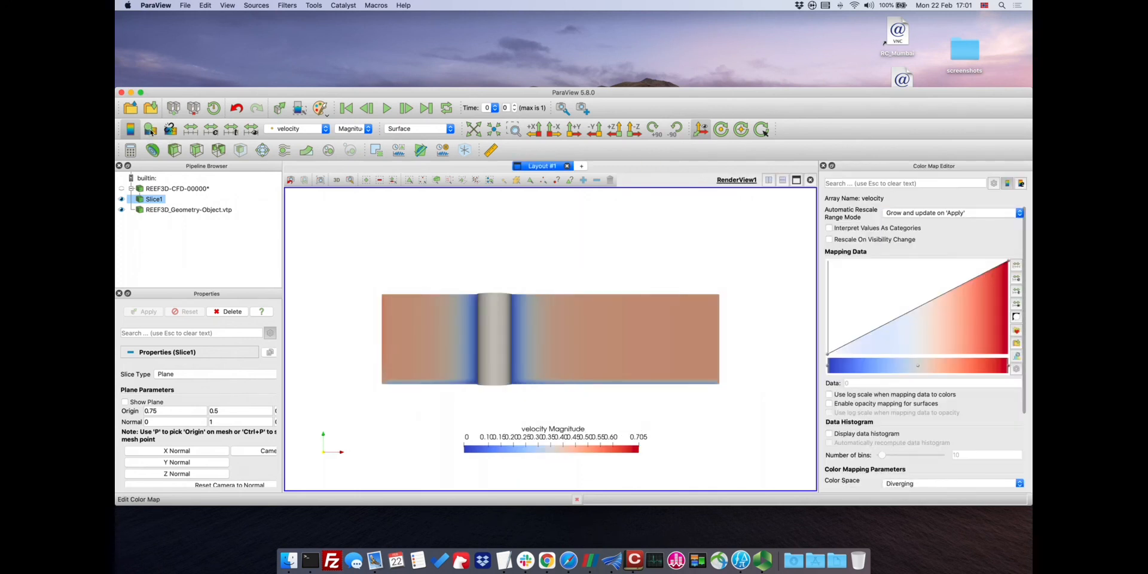
left_click(1022, 183)
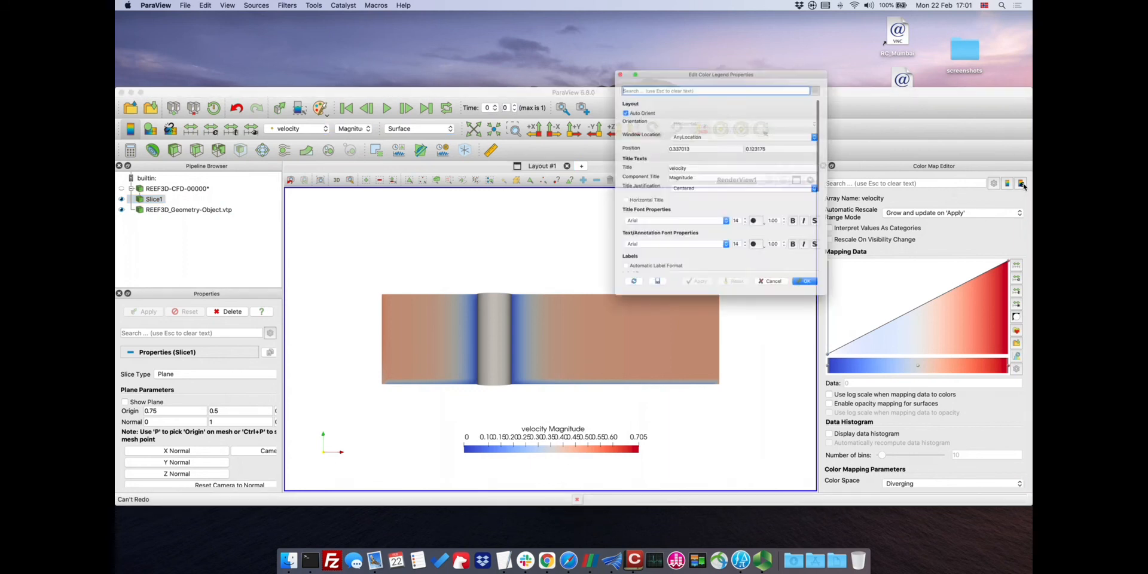
double_click(665, 163)
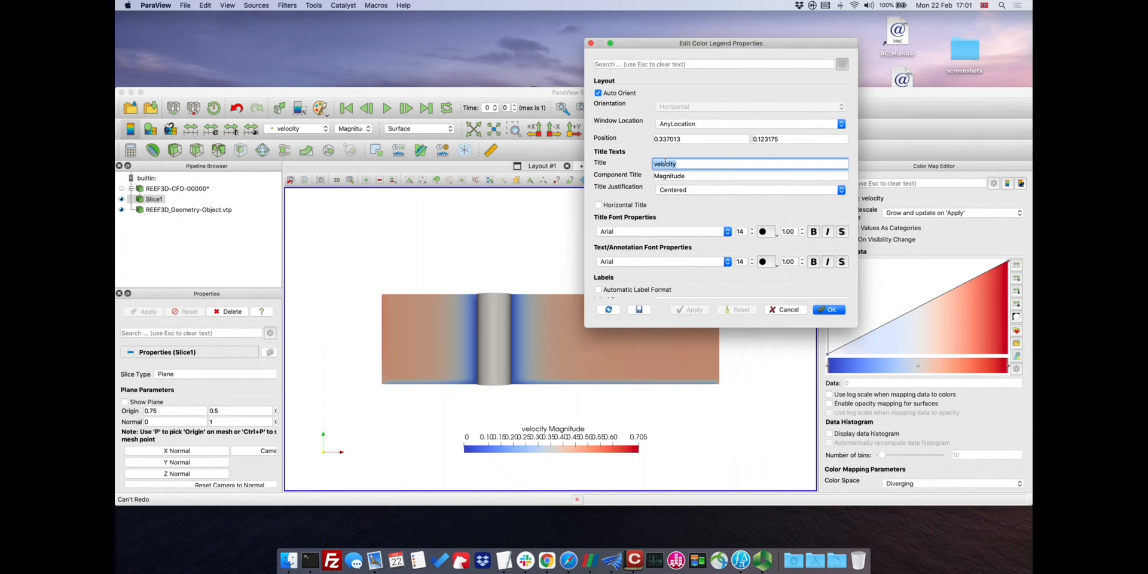
type("|u|")
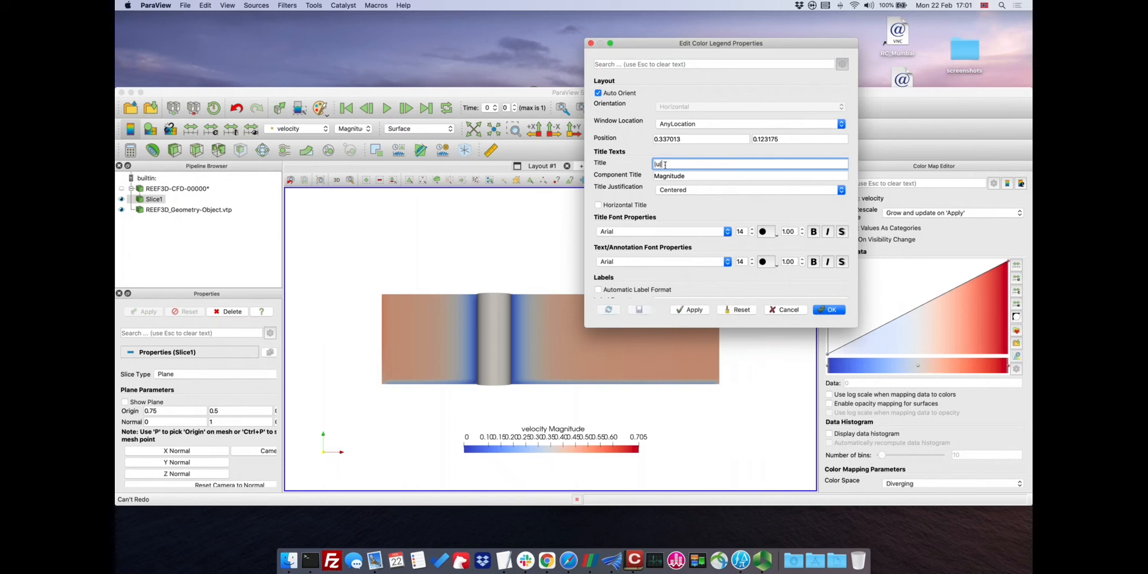
double_click(664, 173)
key("BackSpace")
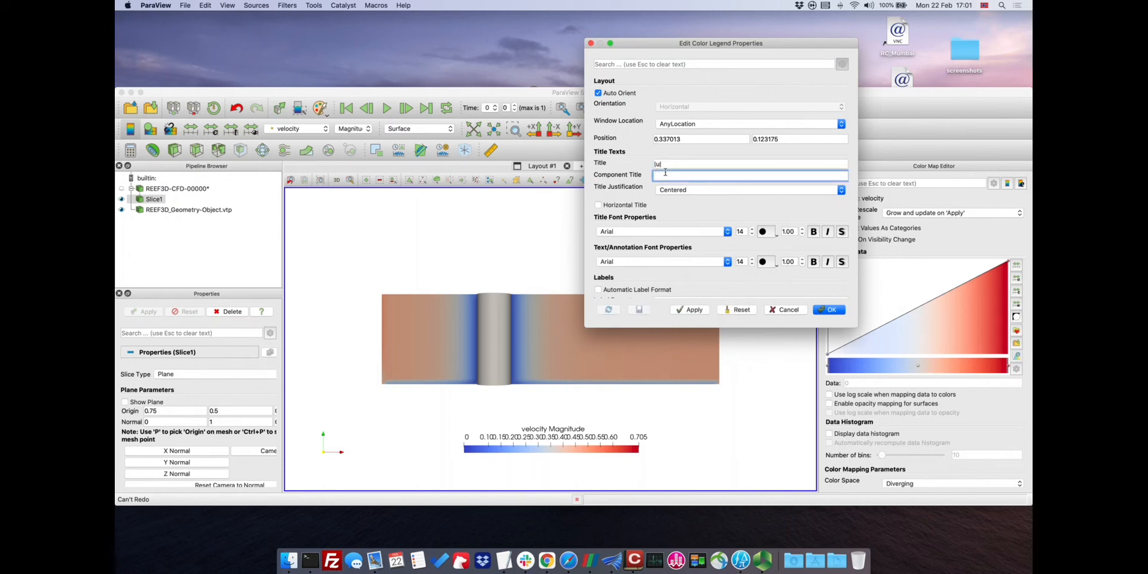
Replace the color legend title with the math expression $u_x$ and apply it
double_click(664, 164)
key("BackSpace")
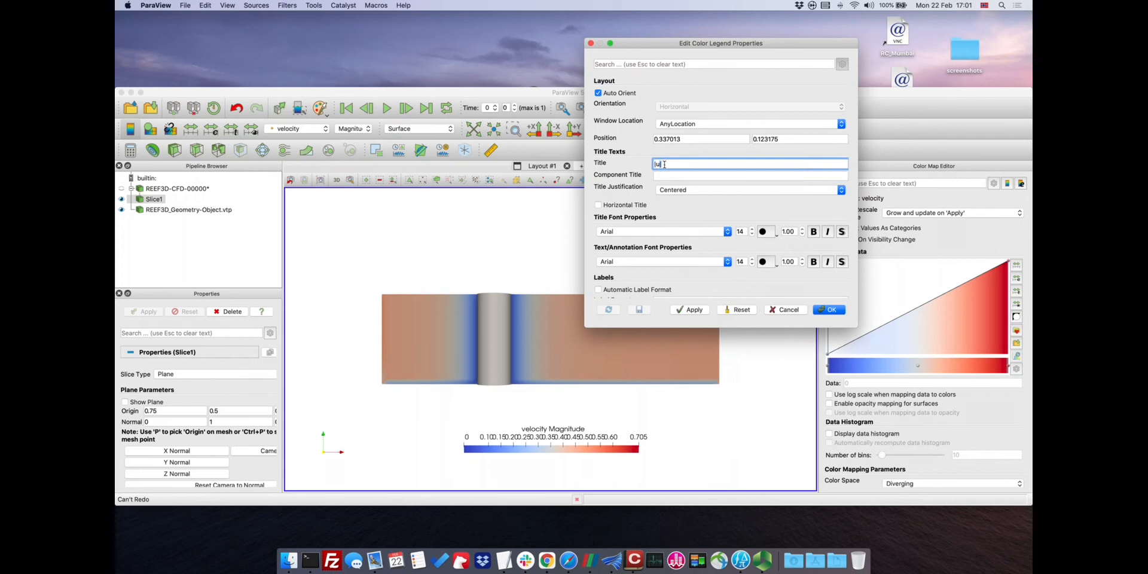
type("$$")
key("Left")
type("u_")
left_click(686, 311)
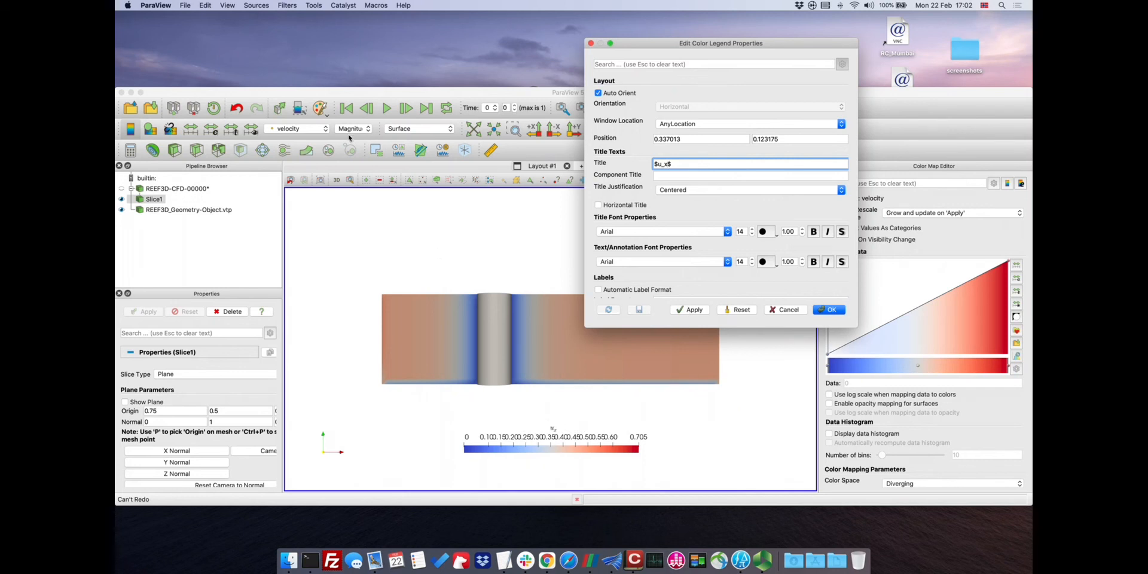
Set the color legend title to |u|, apply it and close the color map editor
triple_click(679, 165)
type("/u/")
key("BackSpace")
key("BackSpace")
type("|u|")
left_click(690, 310)
left_click(828, 310)
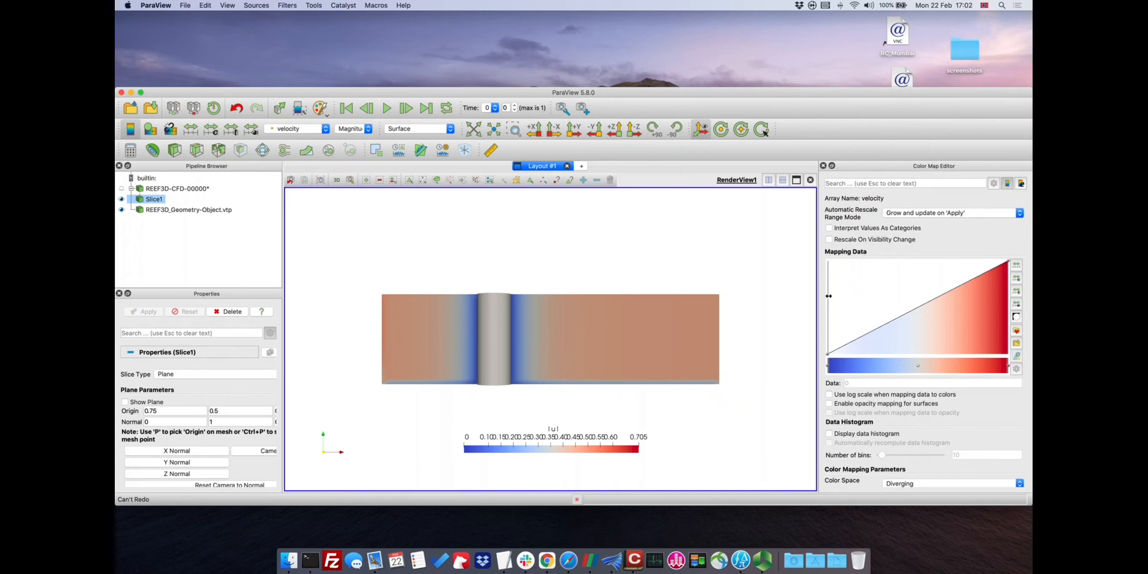
left_click(823, 166)
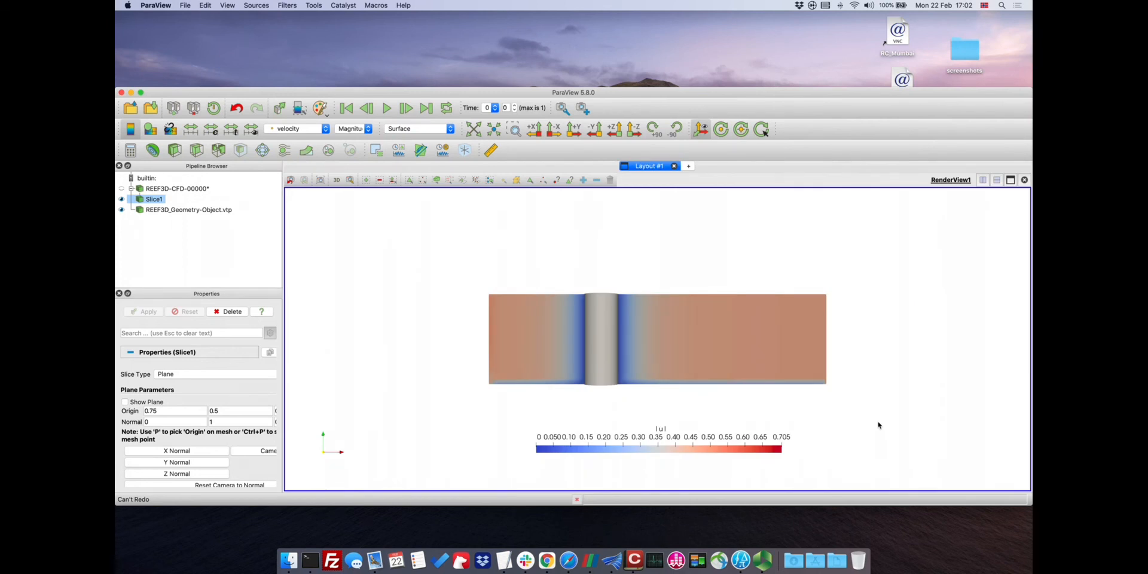
Create a Contour of Slice1 by phi with a single isosurface value of 0
left_click_drag(636, 365, 637, 369)
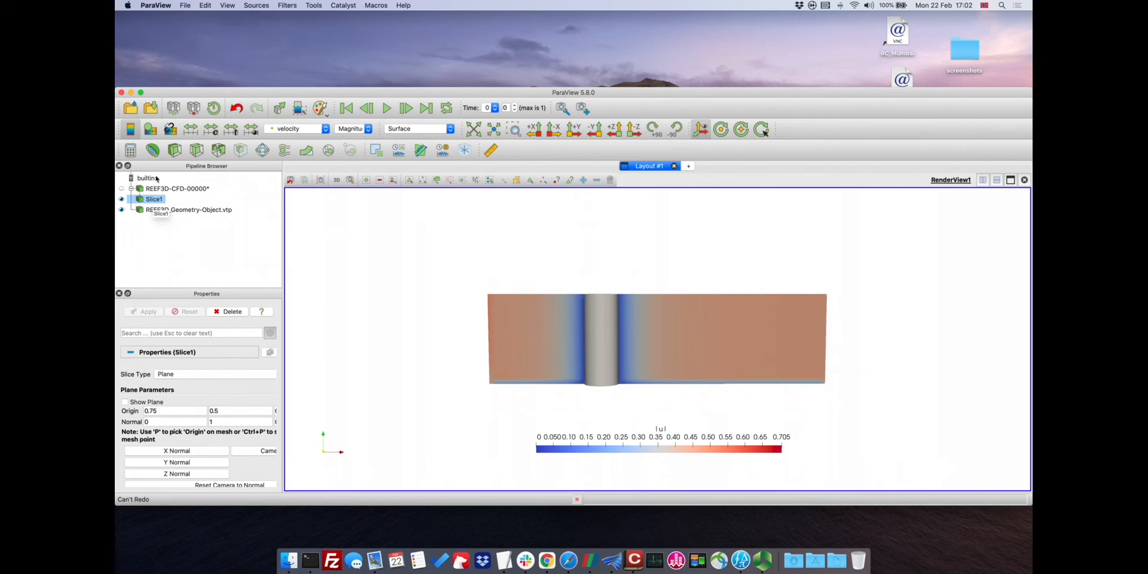
left_click(153, 150)
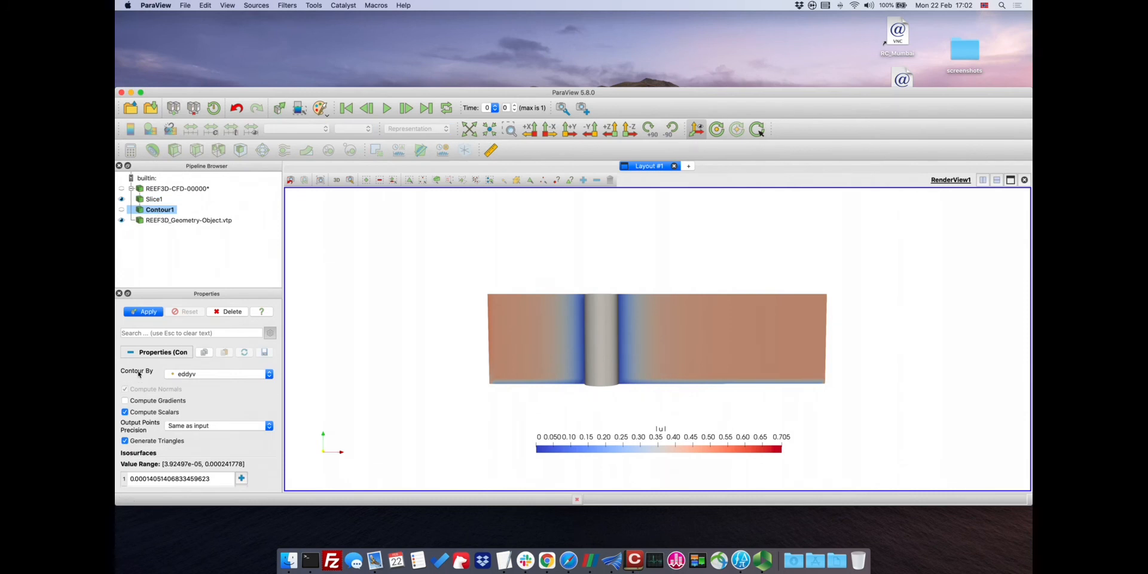
left_click(183, 374)
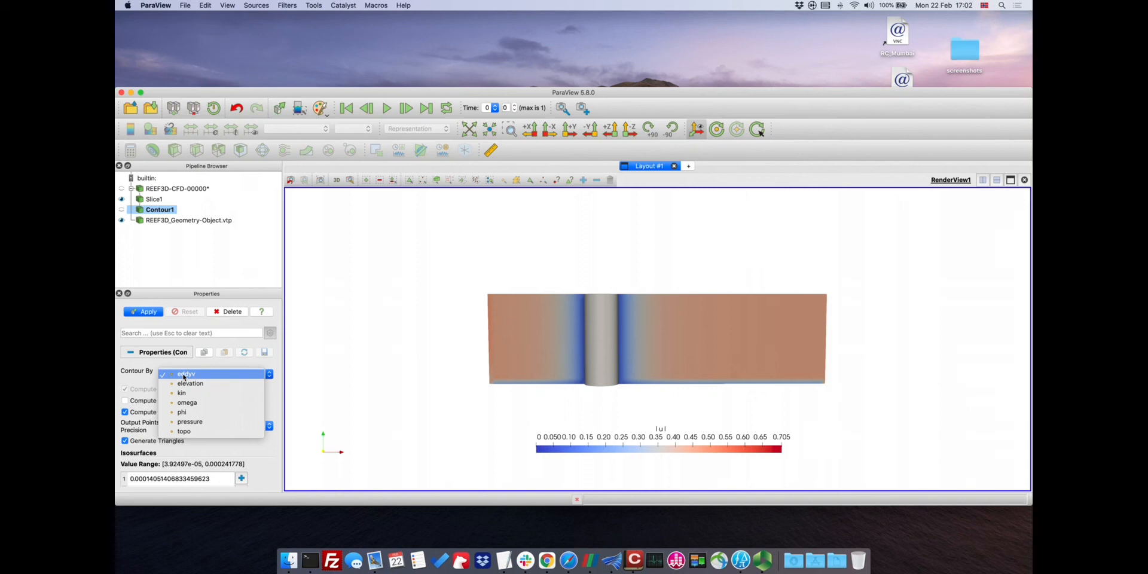
left_click(182, 411)
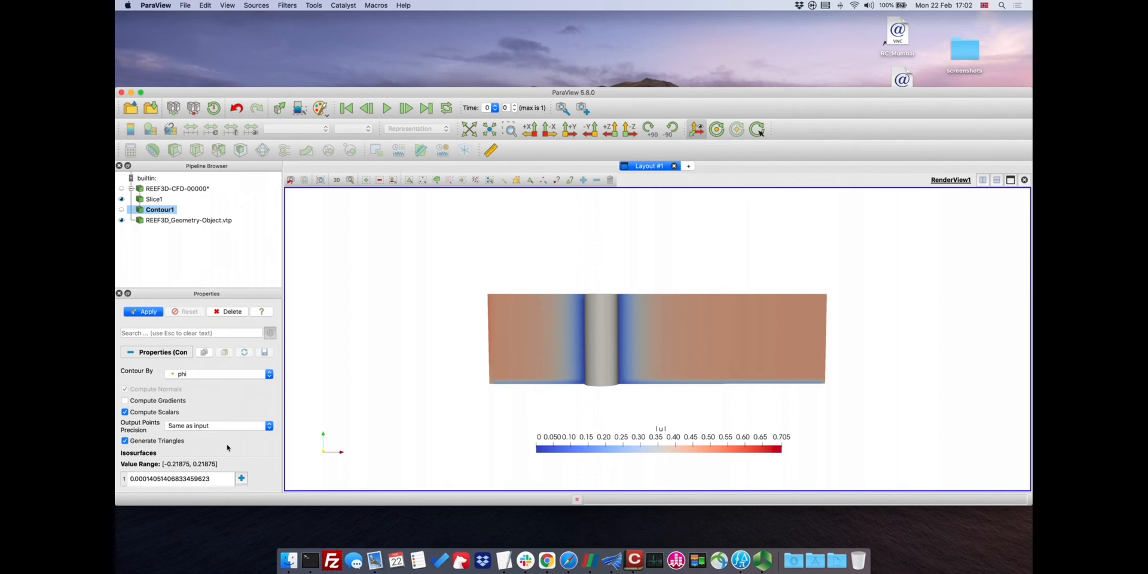
scroll(184, 393, "down", 5)
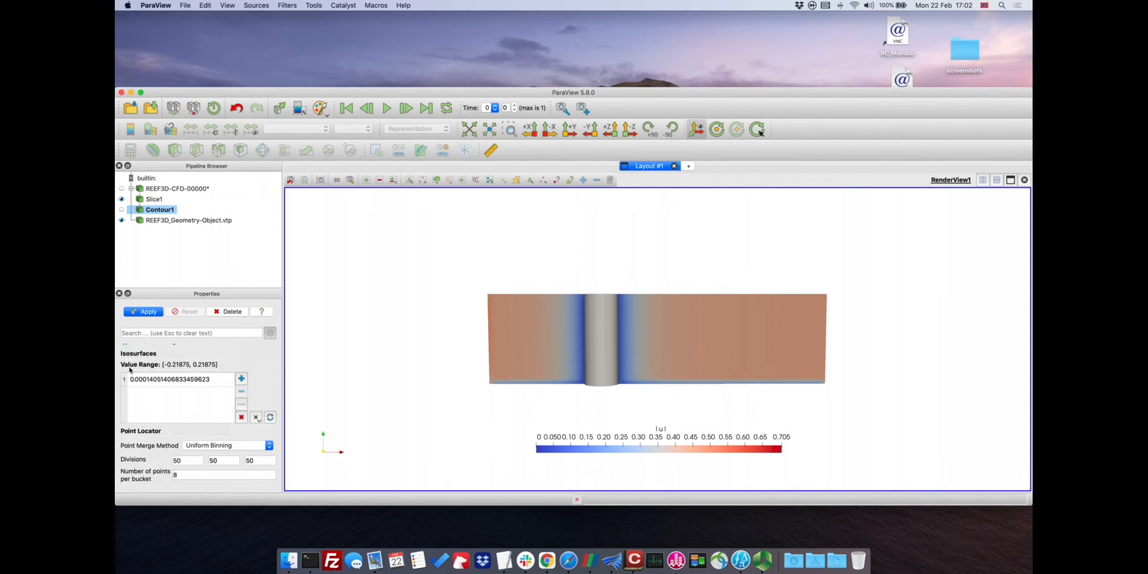
double_click(161, 380)
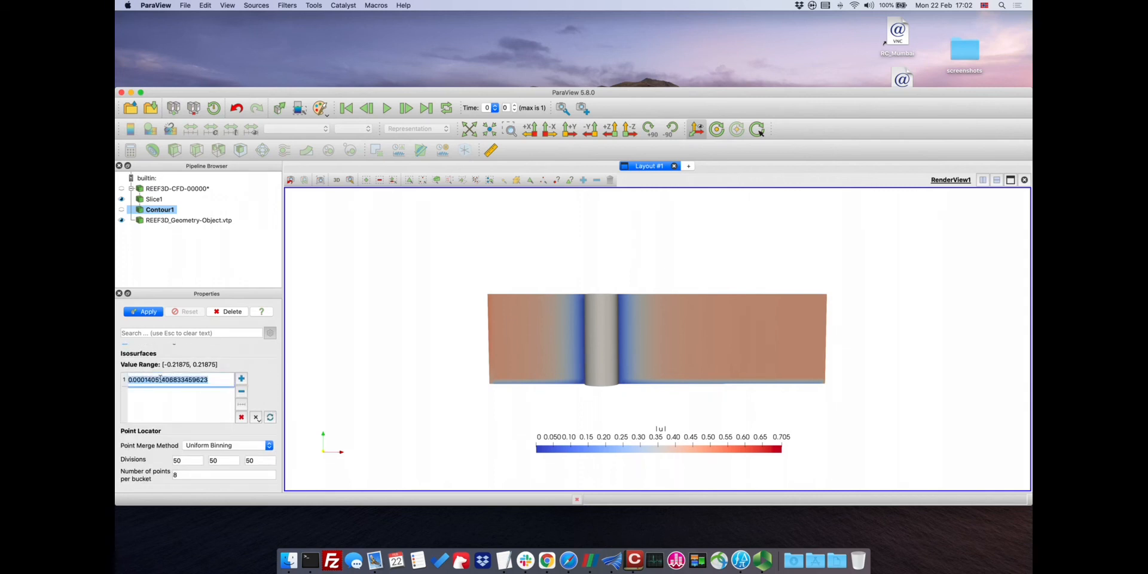
type("0")
key("Return")
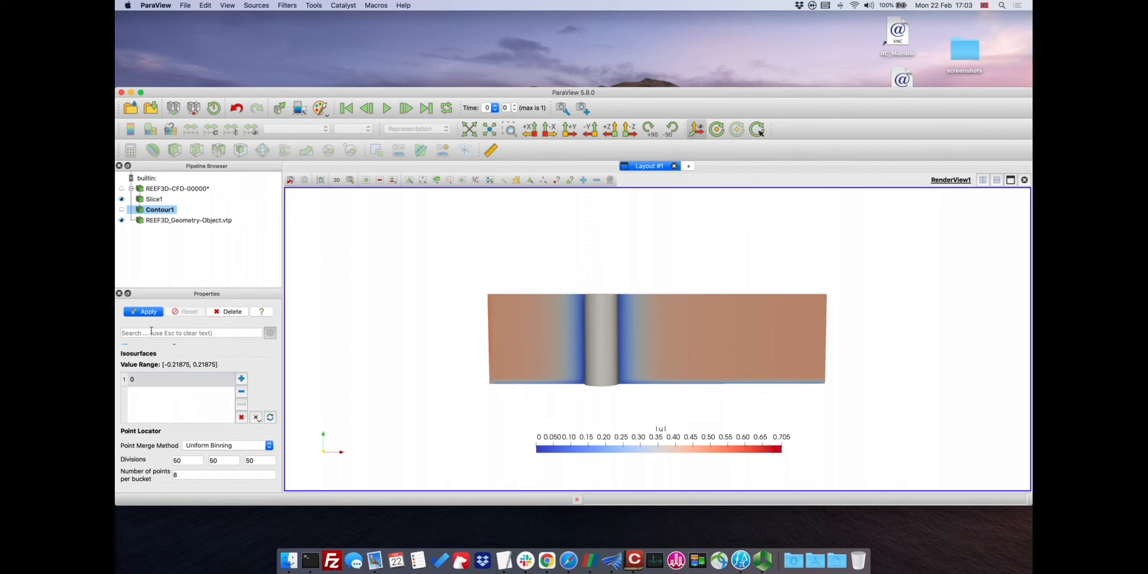
left_click(150, 312)
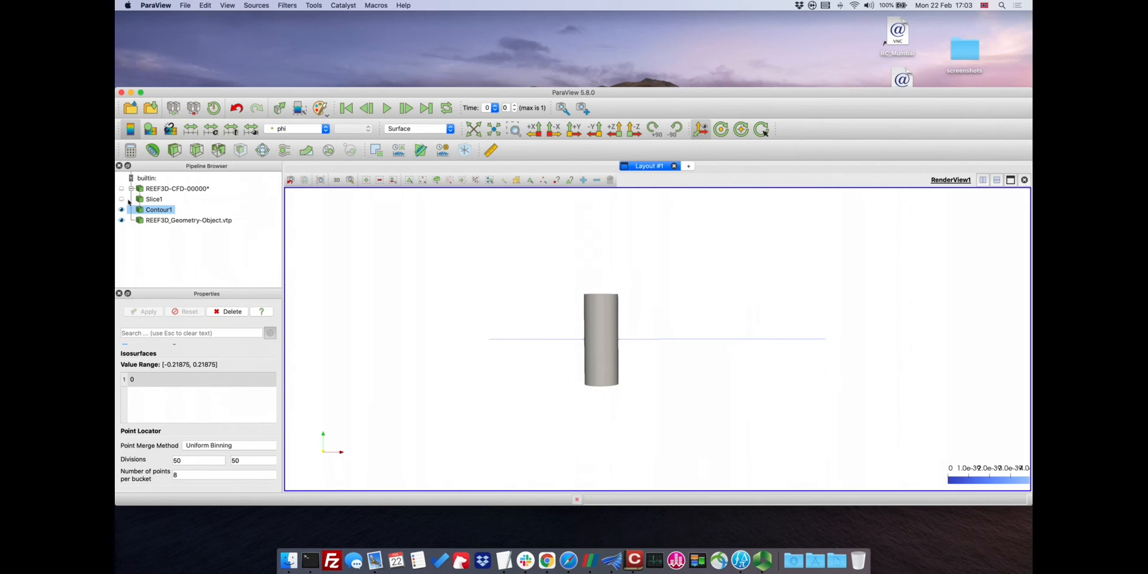
Set the phi contour's coloring to Solid Color and show Slice1 together with it, keeping the contour selected
left_click(292, 129)
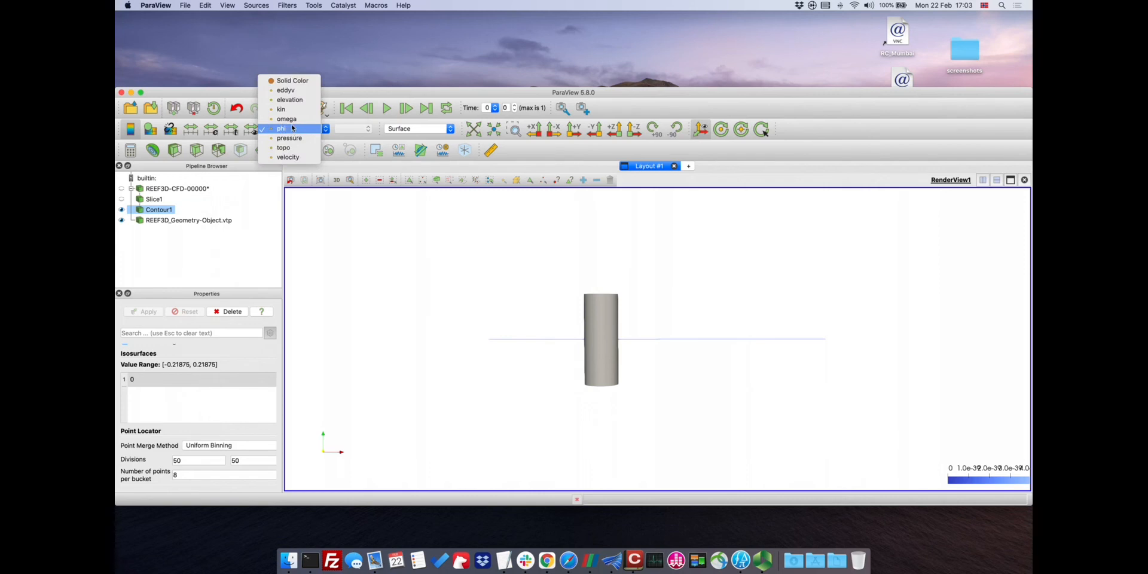
left_click(293, 81)
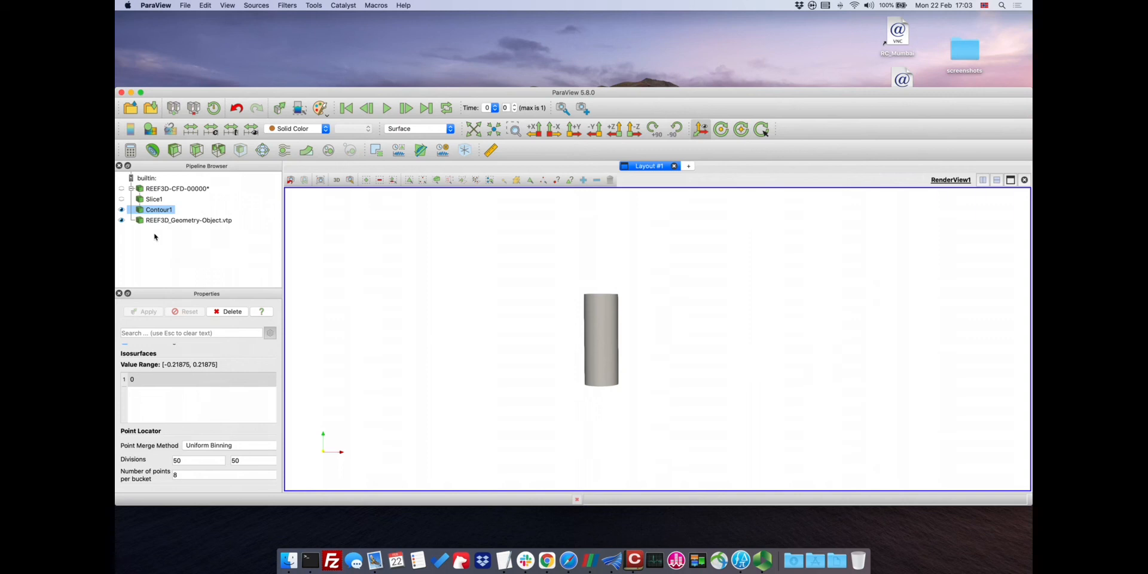
left_click(122, 201)
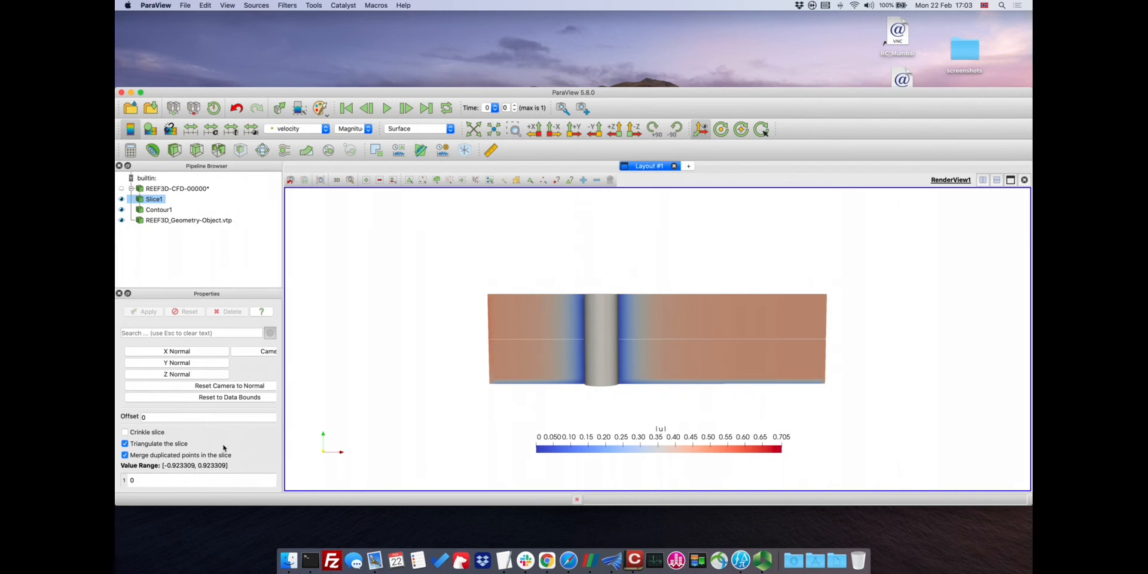
left_click(162, 210)
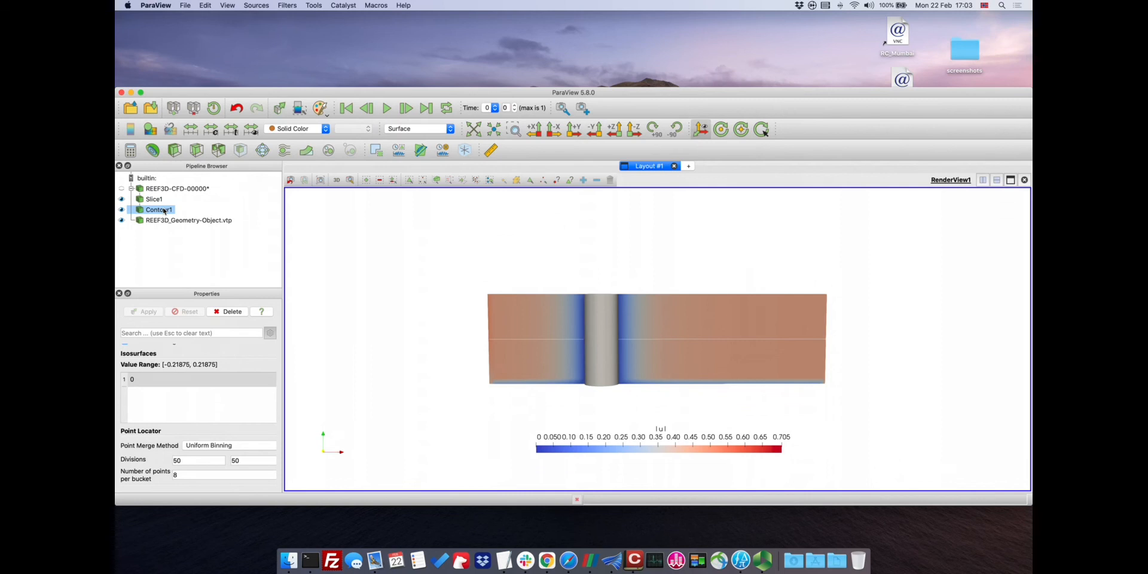
Set the line width of Contour1 to 3 and clear the property search
scroll(690, 345, "up", 2)
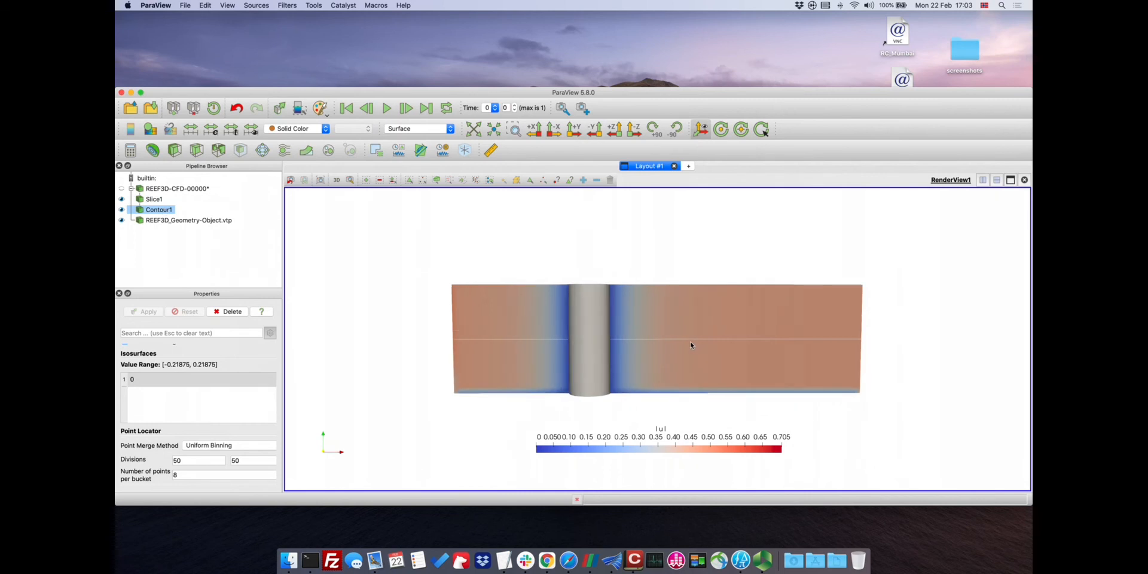
scroll(222, 393, "up", 5)
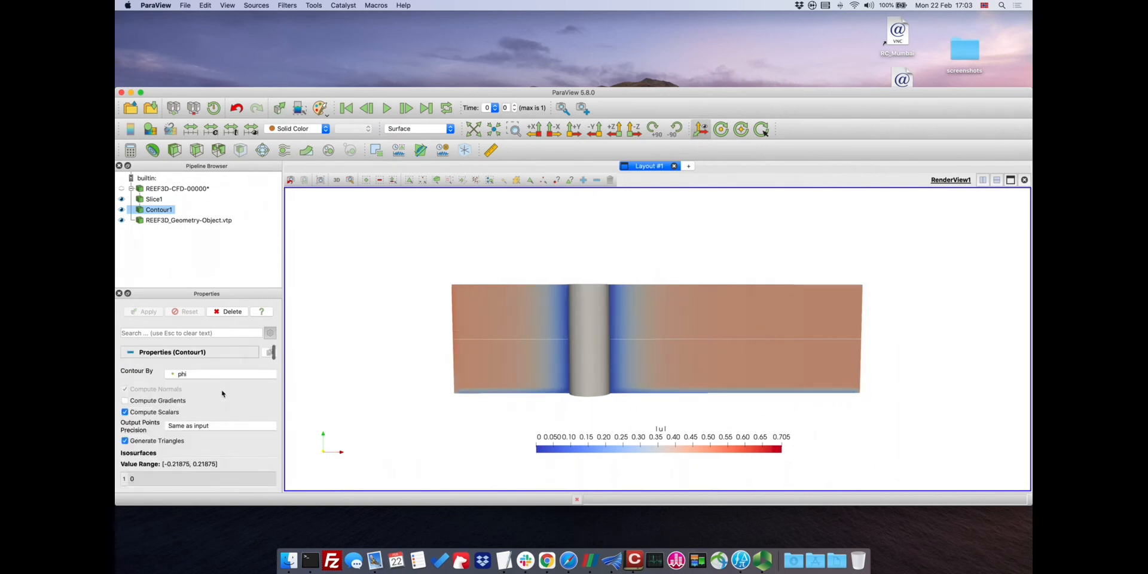
left_click(173, 333)
type("line")
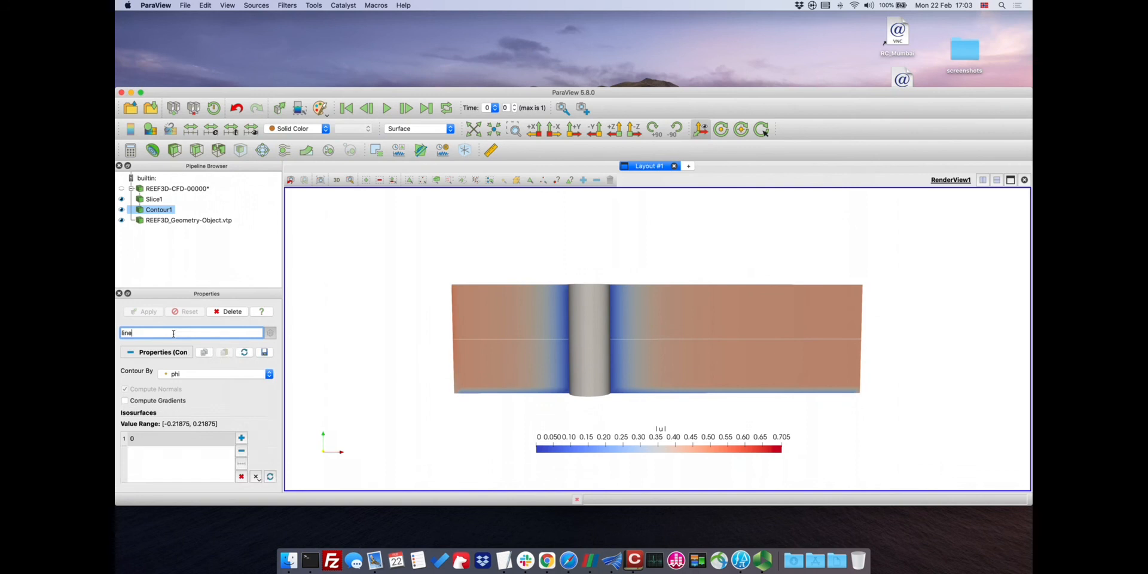
scroll(228, 401, "down", 5)
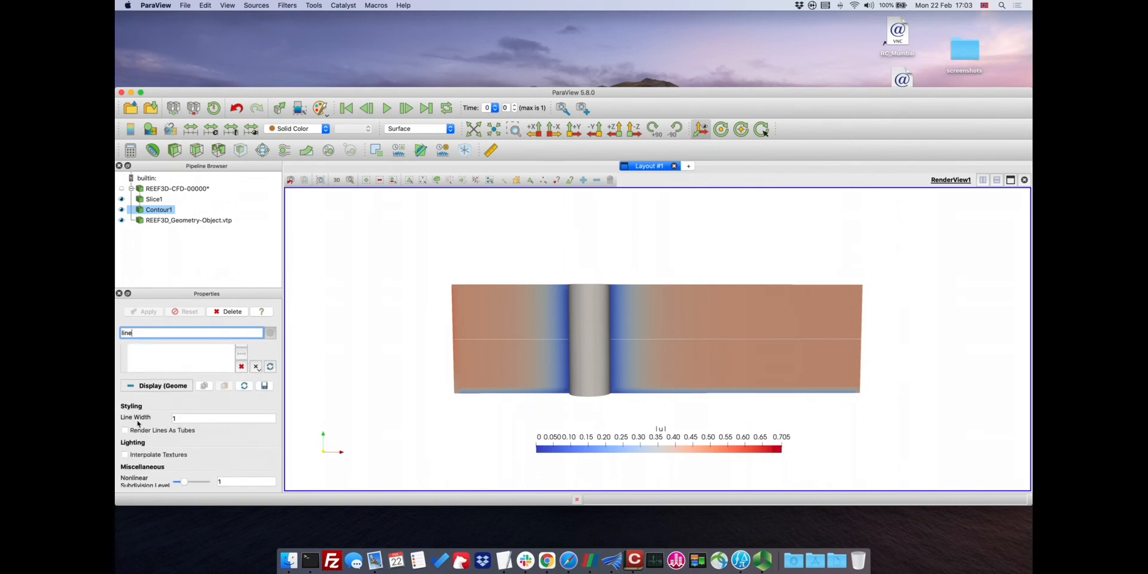
left_click(183, 417)
key("Return")
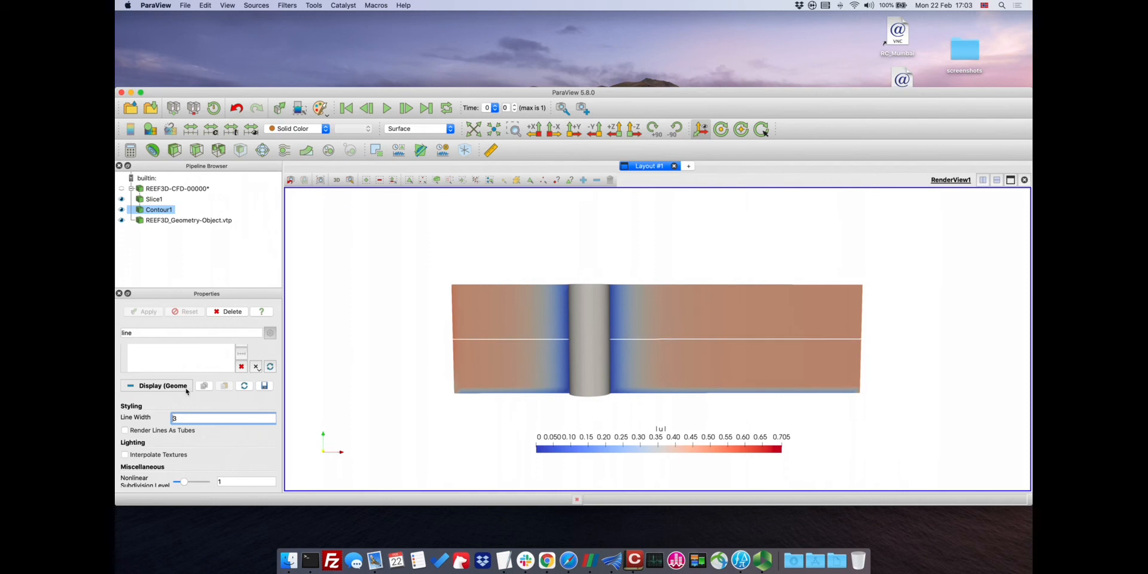
left_click(195, 331)
key("Escape")
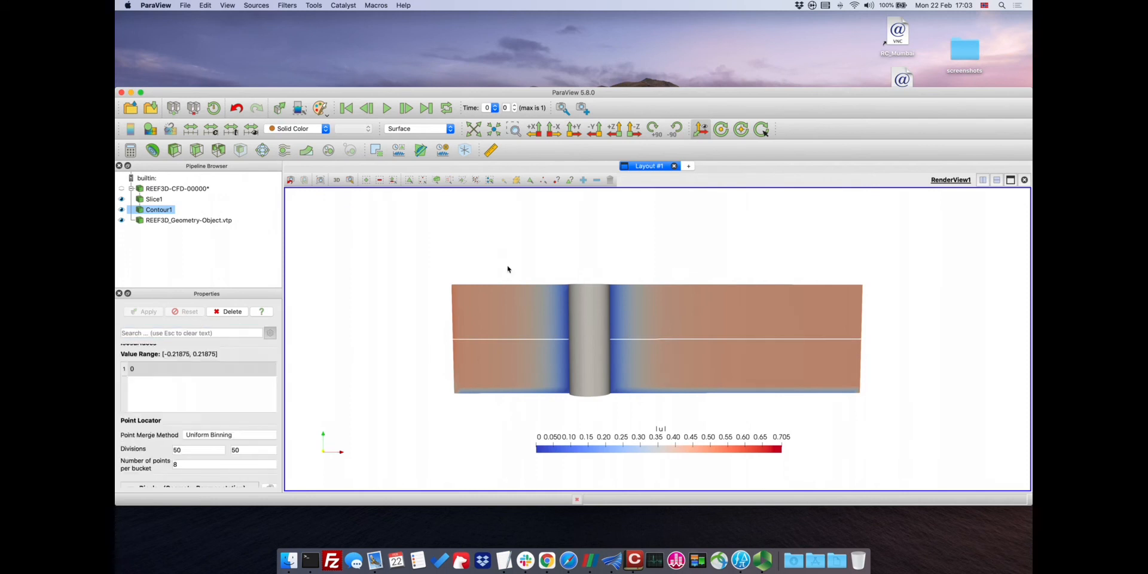
Advance the animation to time step 1 and hide Slice1
left_click_drag(597, 348, 600, 351)
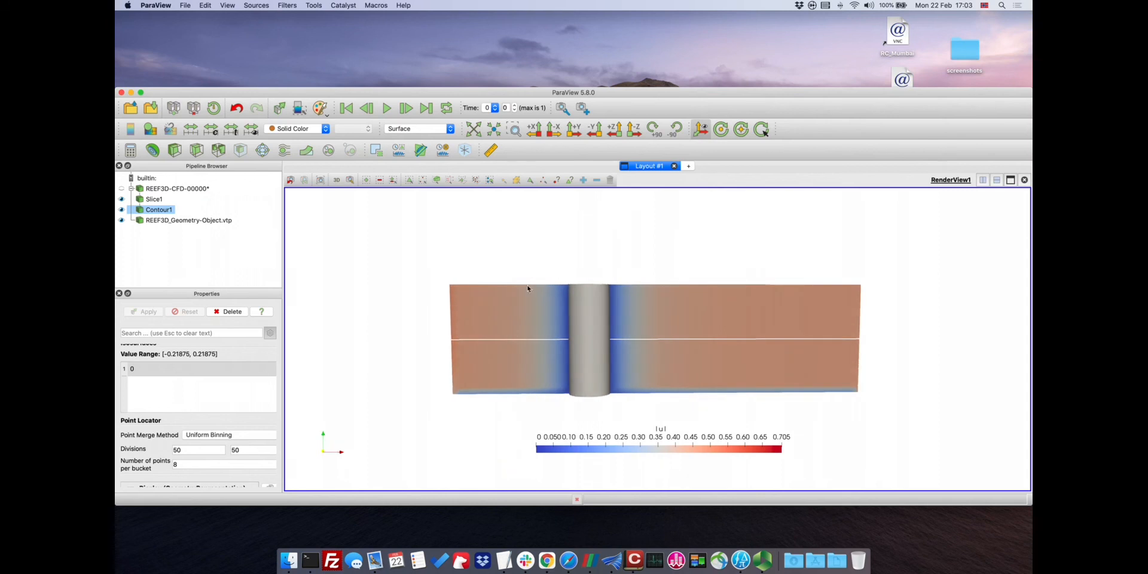
left_click(406, 110)
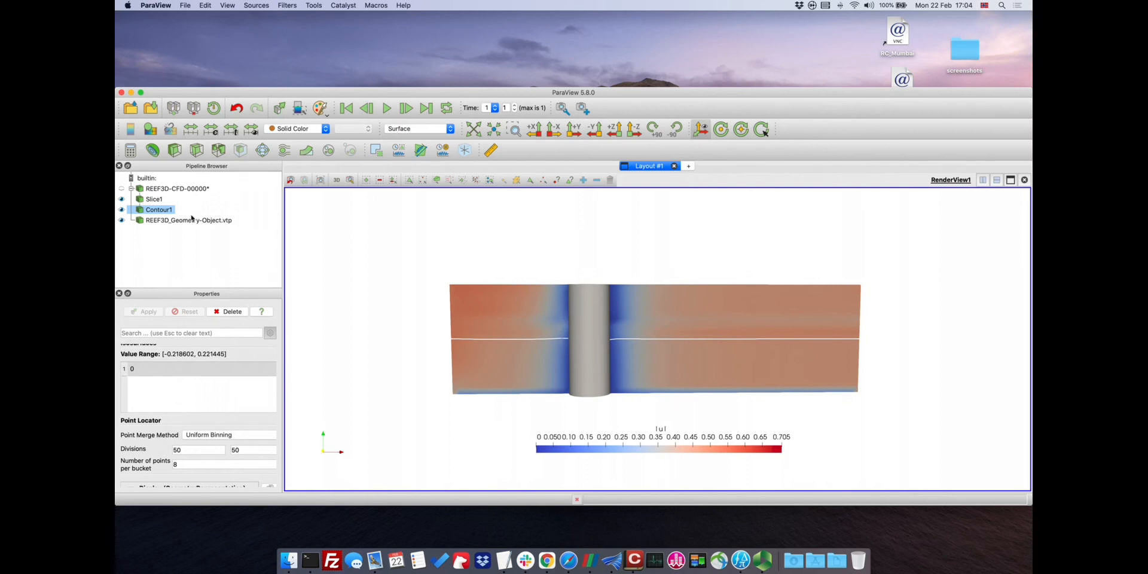
left_click(122, 200)
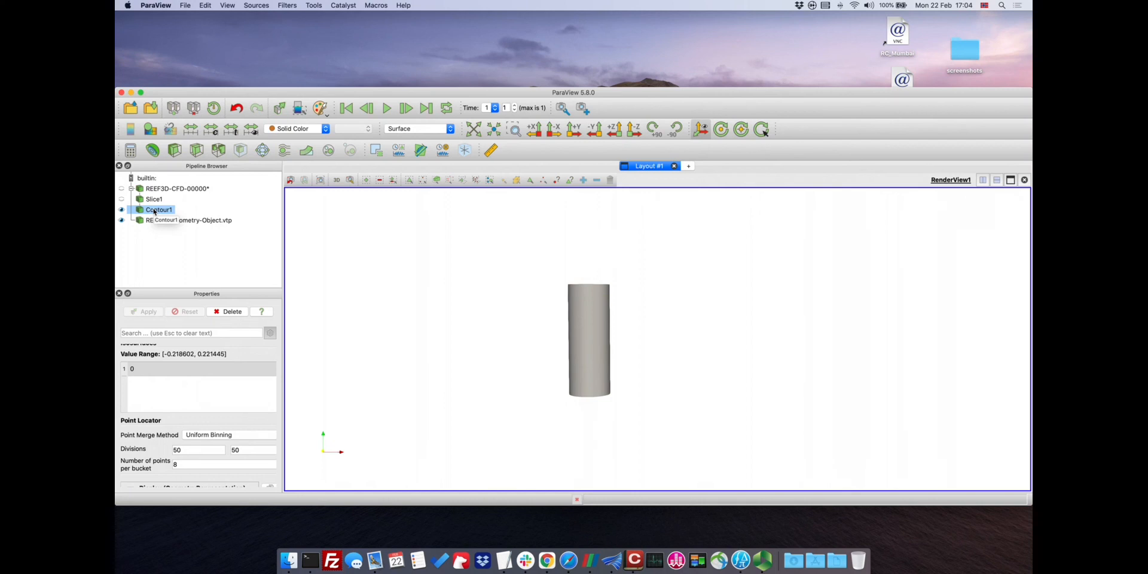
Create a Contour of the full REEF3D-CFD-00000* dataset by phi with a single isosurface value of 0
left_click(175, 190)
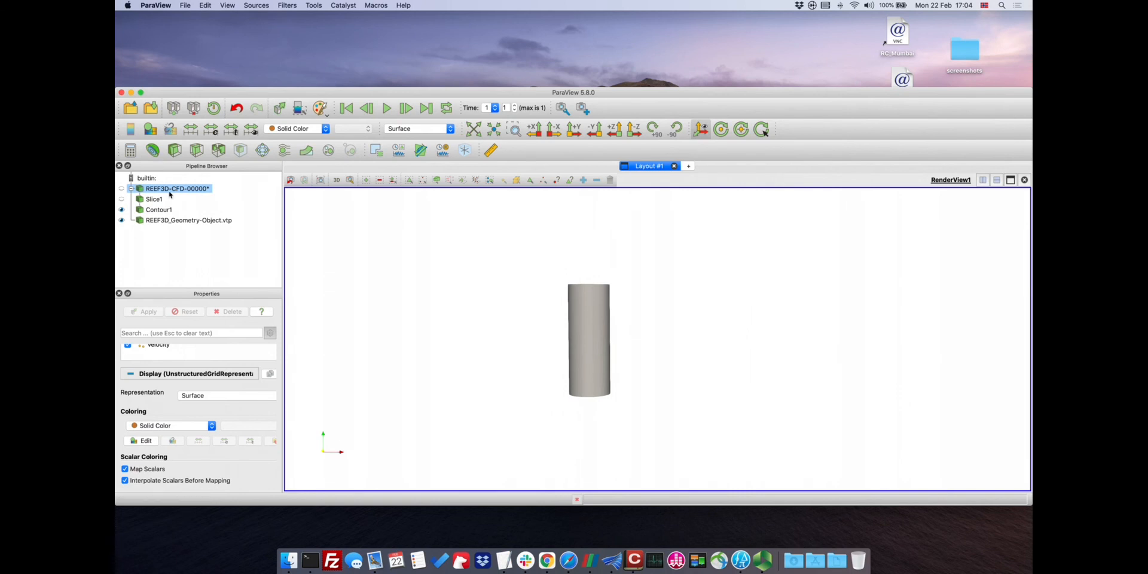
double_click(163, 190)
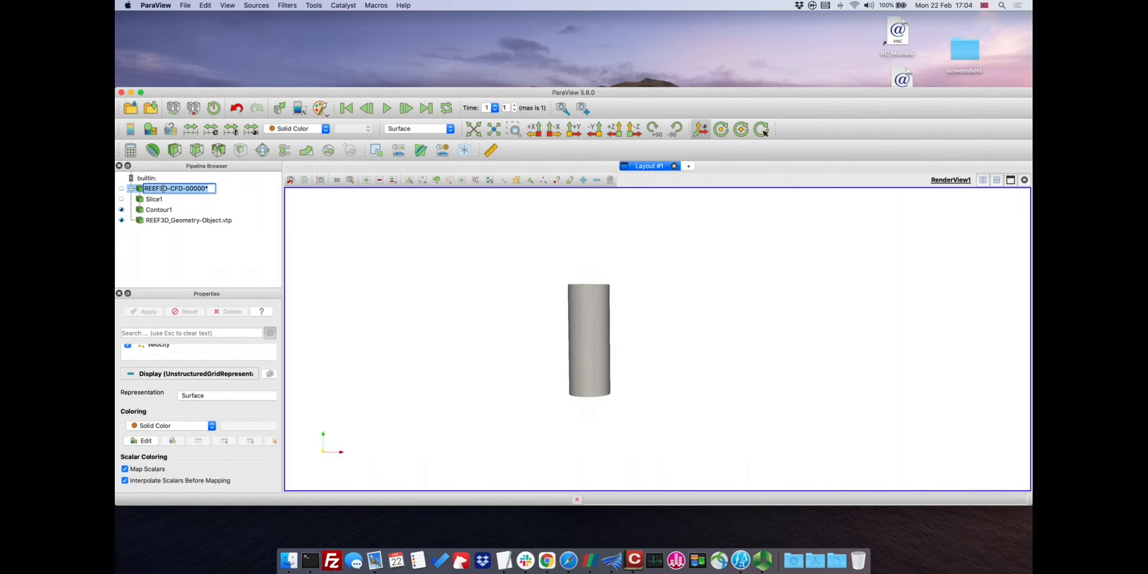
left_click(196, 210)
left_click(186, 190)
left_click(154, 150)
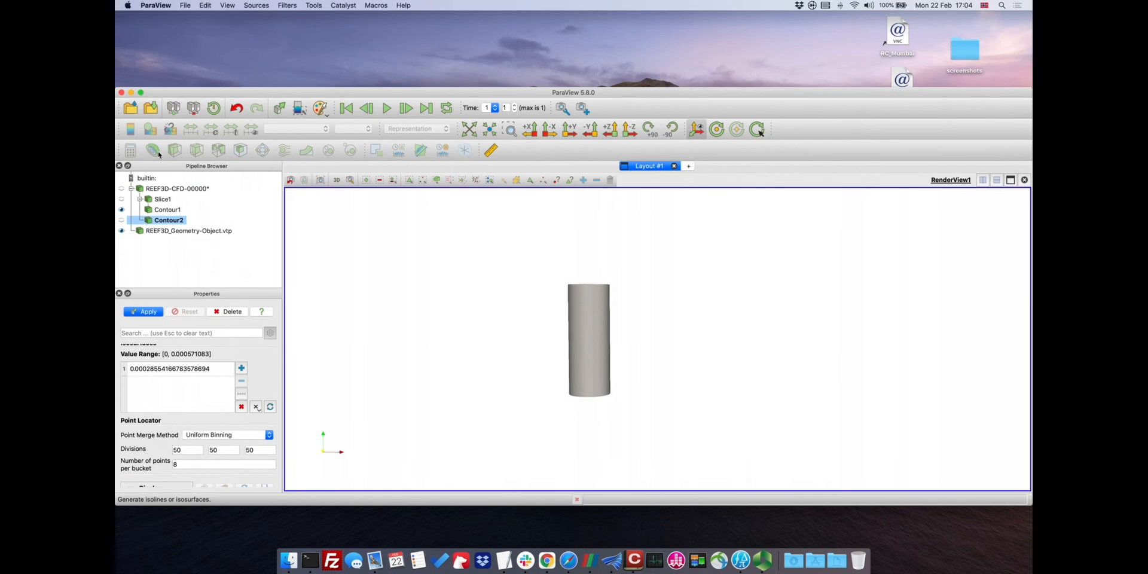
scroll(162, 370, "up", 5)
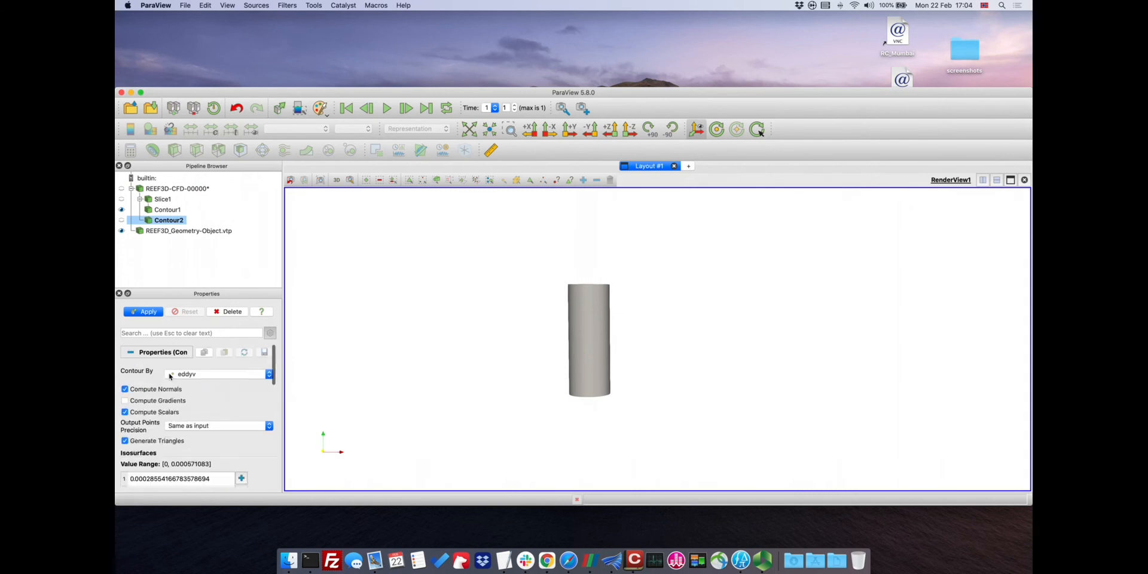
left_click(196, 374)
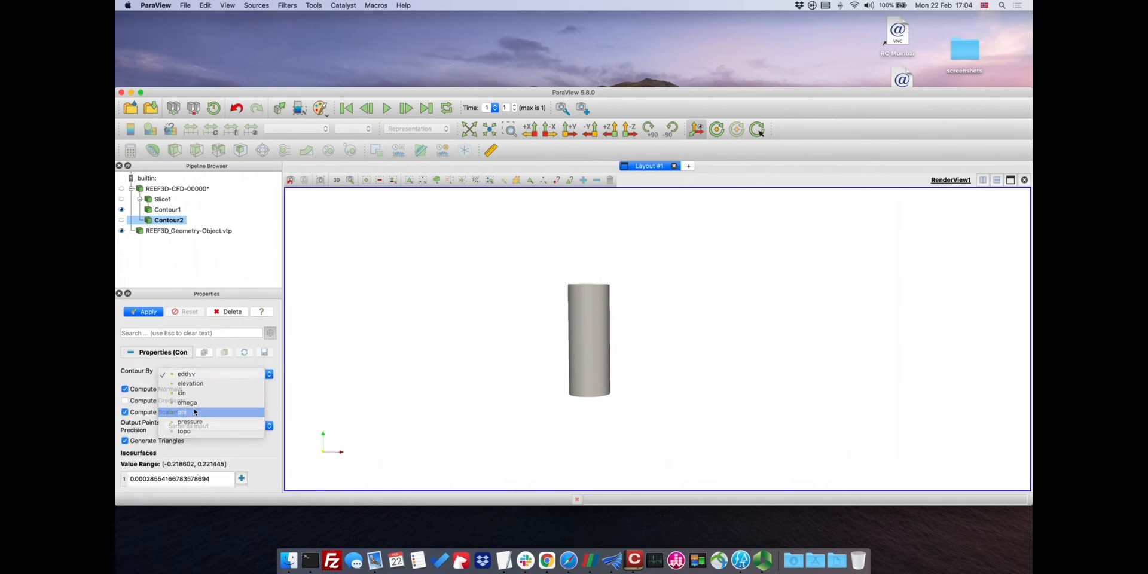
left_click(198, 412)
scroll(201, 408, "down", 3)
double_click(188, 409)
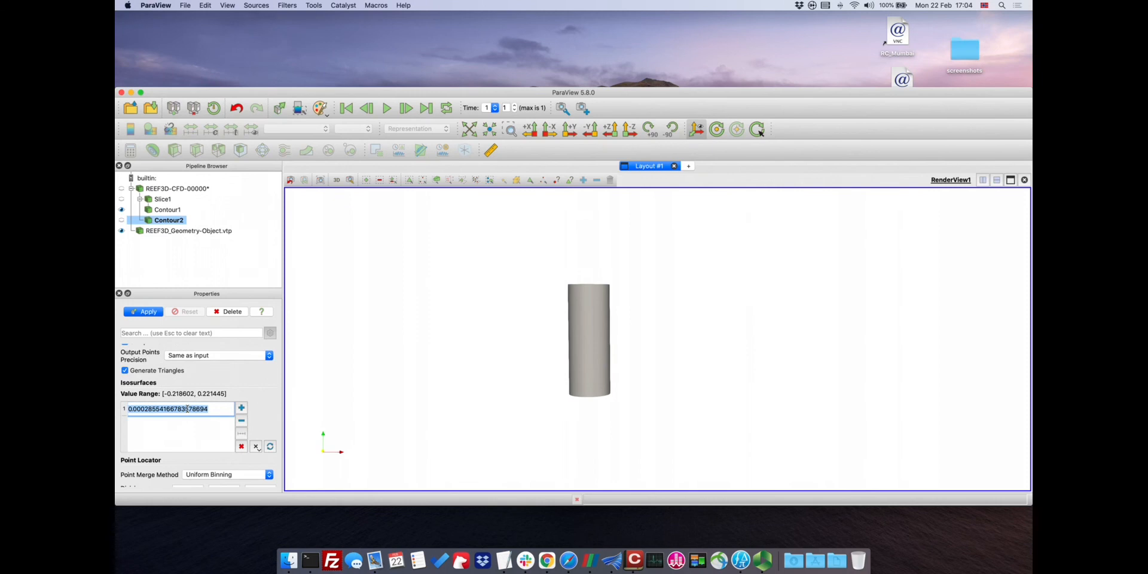
type("0")
key("Return")
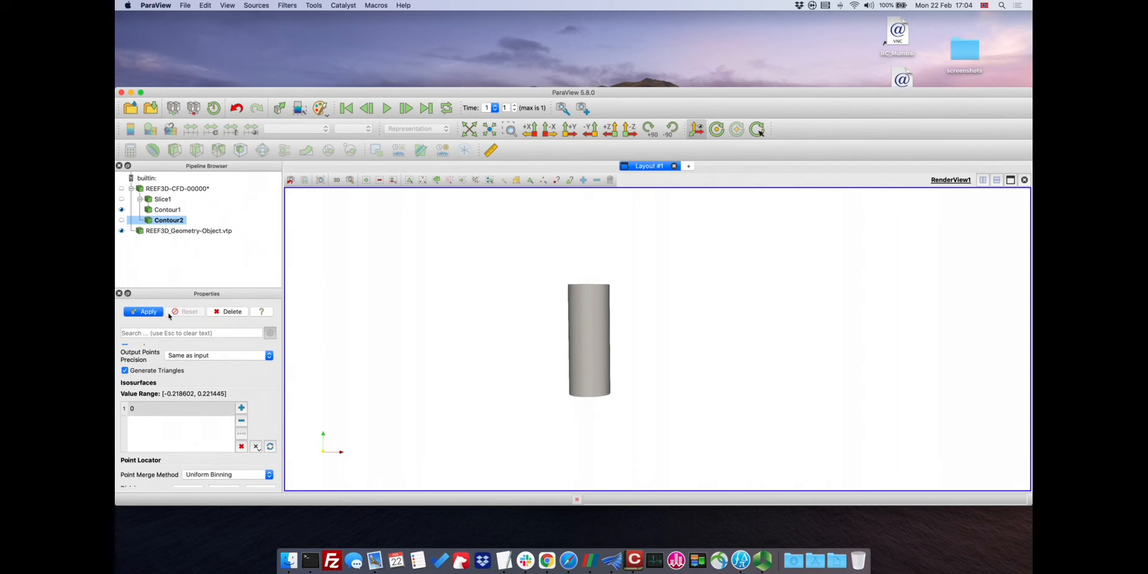
left_click(150, 313)
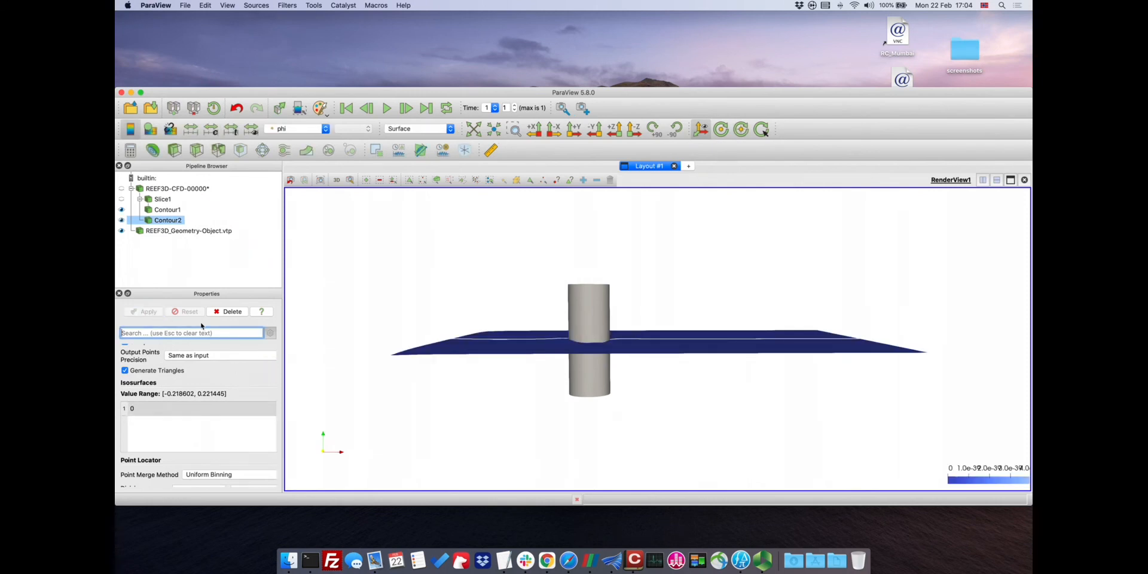
Hide Contour1 so only the free-surface plane and the geometry object are shown from an oblique angle
left_click_drag(443, 361, 482, 368)
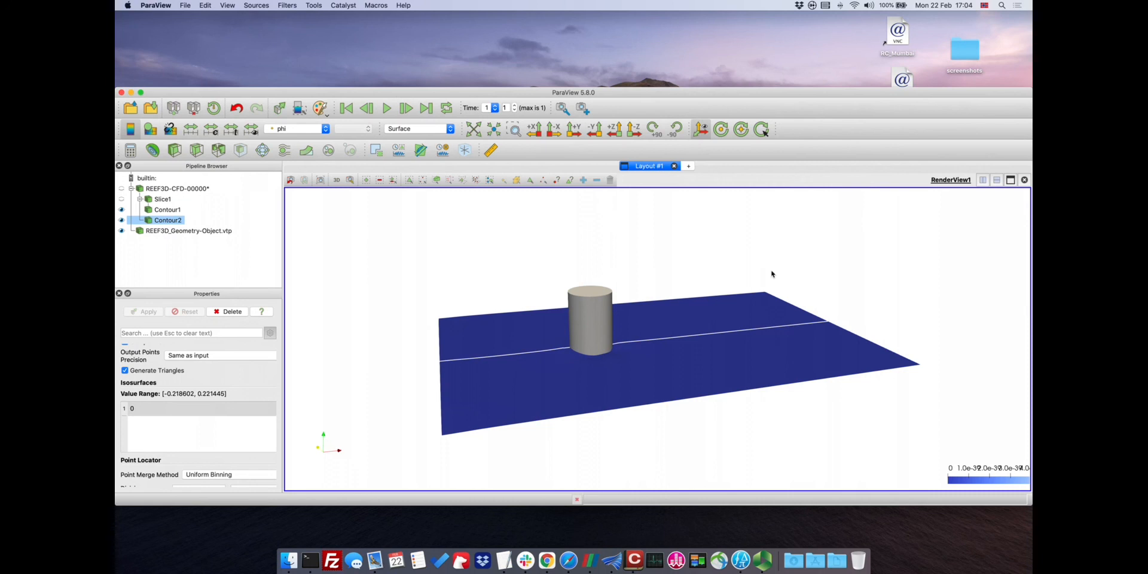
left_click(122, 210)
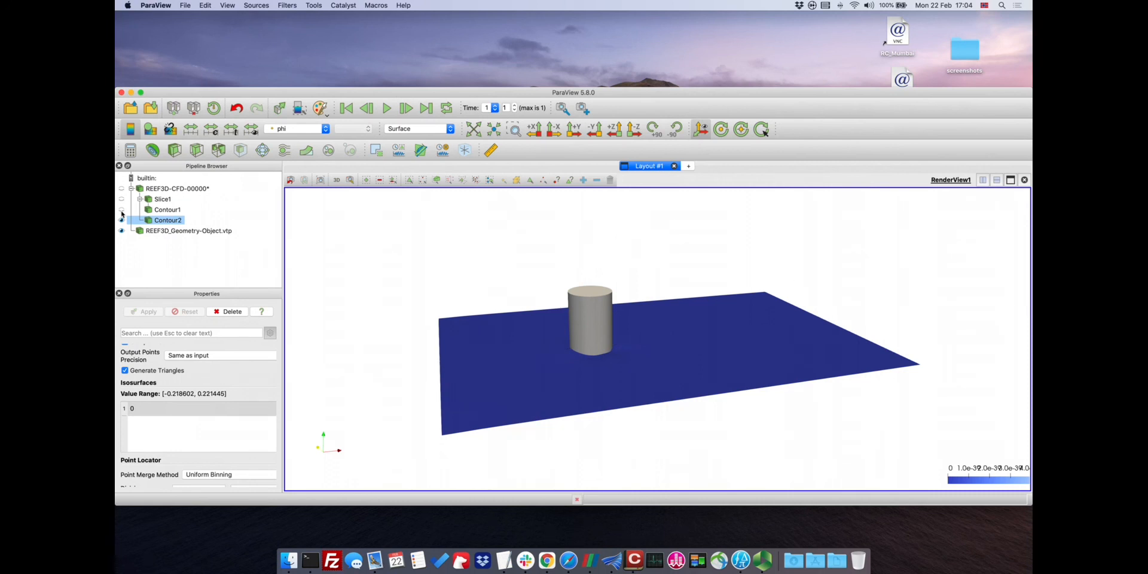
mouse_move(583, 362)
left_mouse_down()
mouse_move(588, 382)
mouse_move(593, 347)
mouse_move(590, 360)
left_mouse_up()
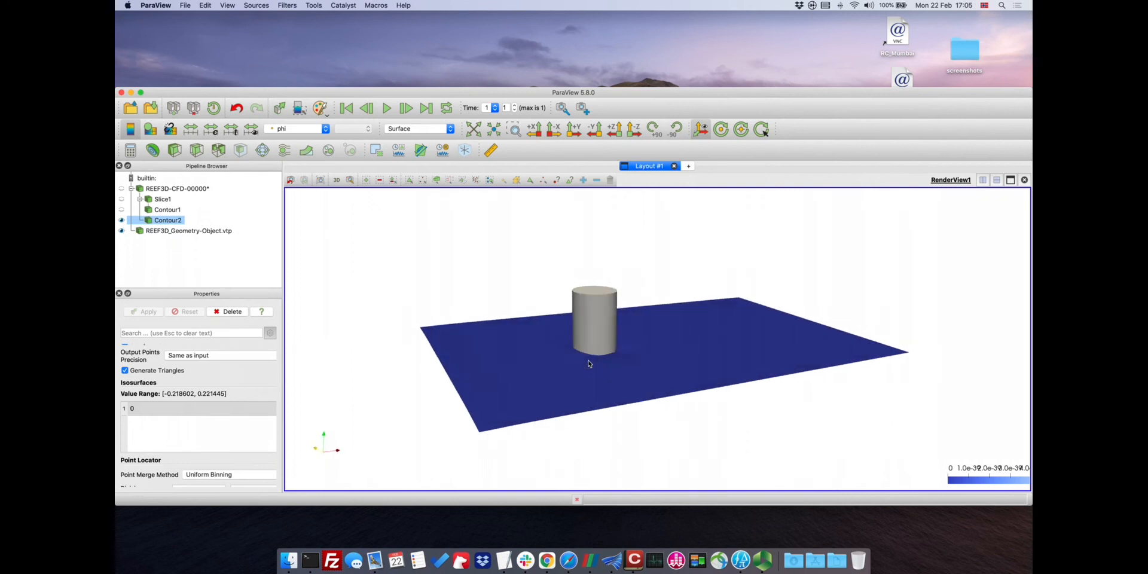
Show the REEF3D-CFD-00000* dataset in Outline representation and set its solid color to black (#000000)
left_click(122, 189)
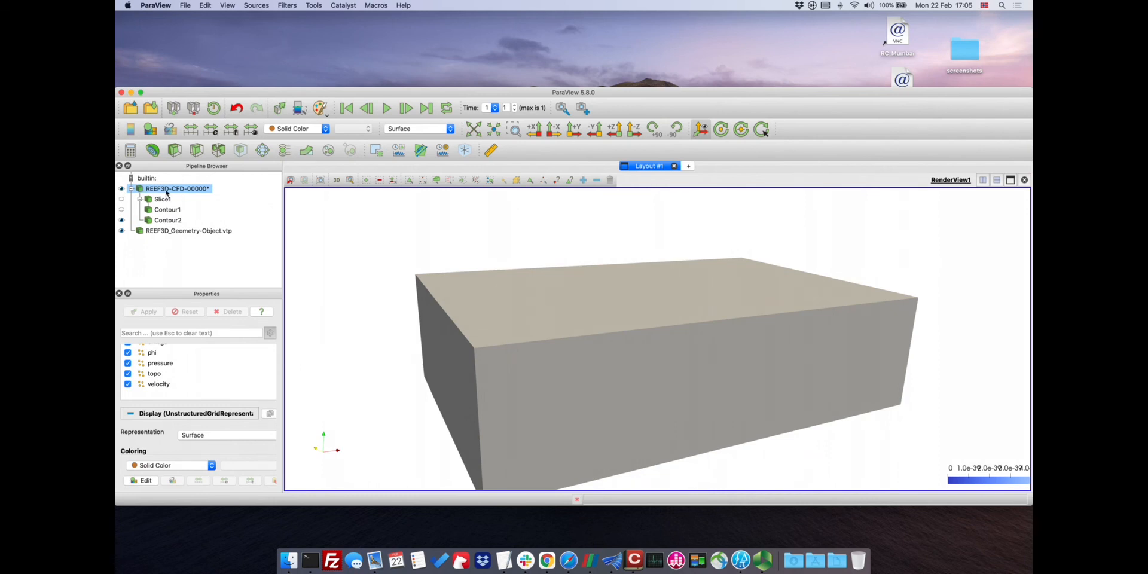
left_click(401, 129)
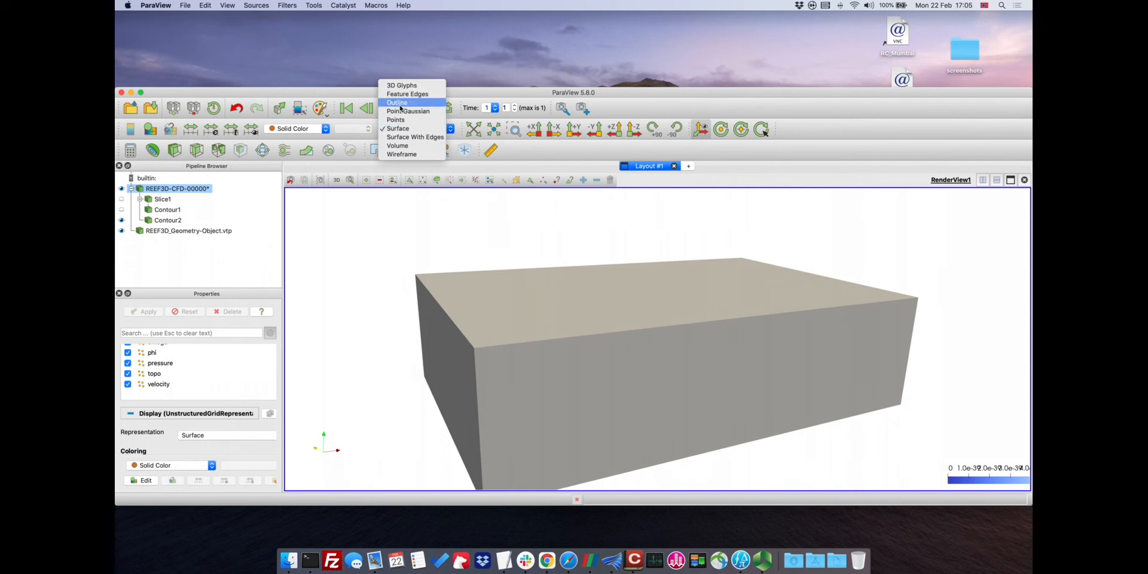
left_click(399, 103)
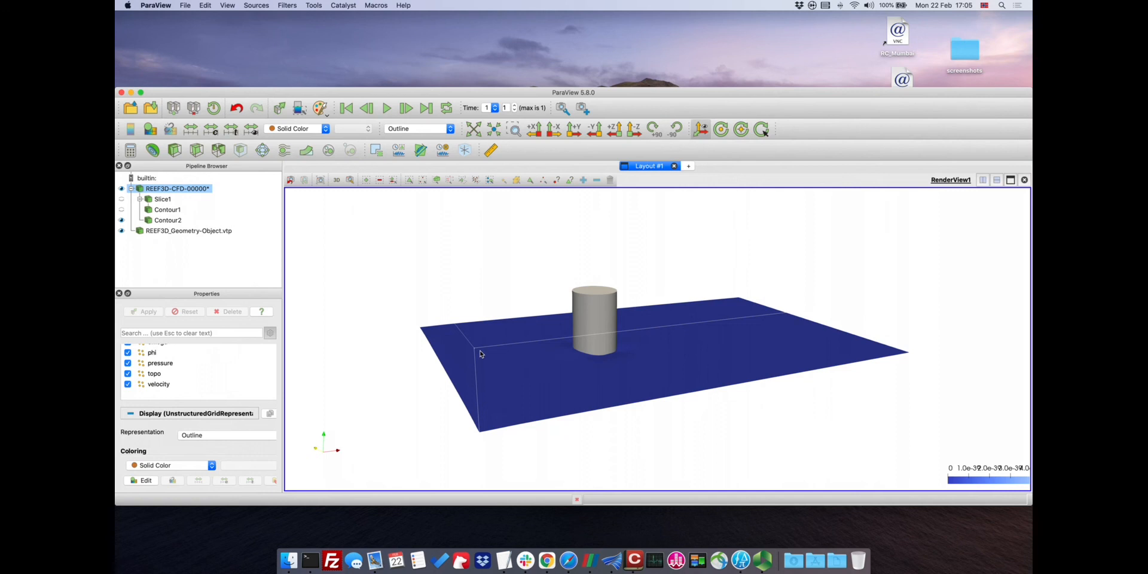
left_click(153, 131)
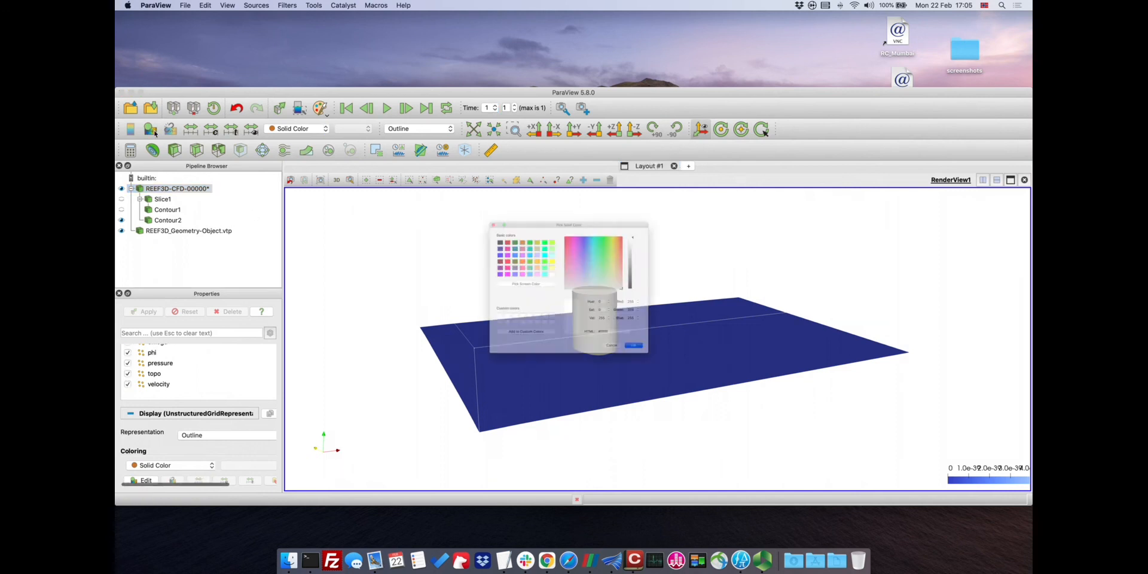
left_click(444, 206)
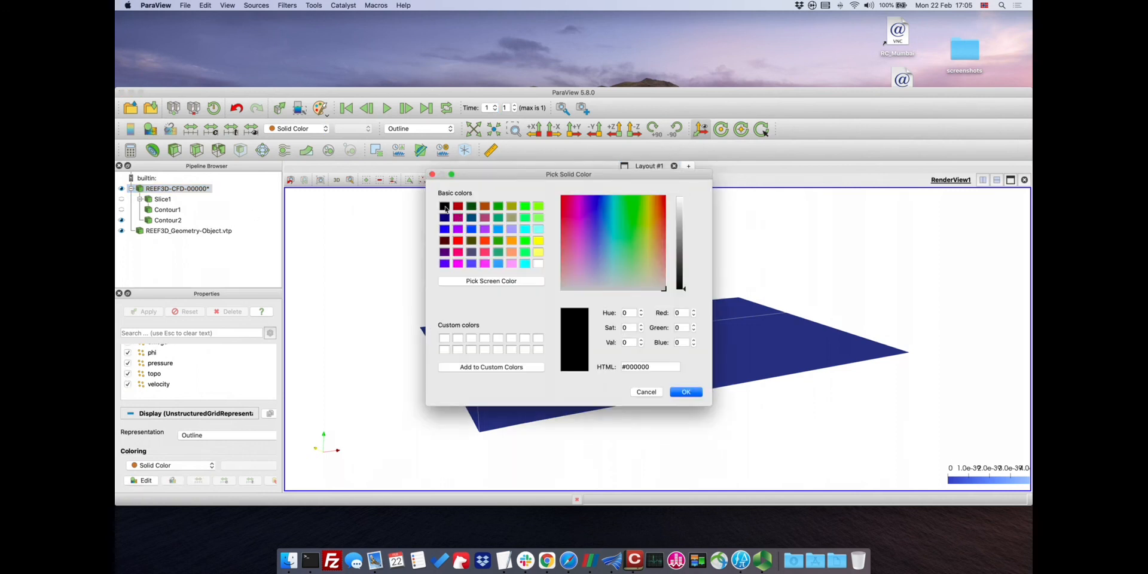
left_click(684, 392)
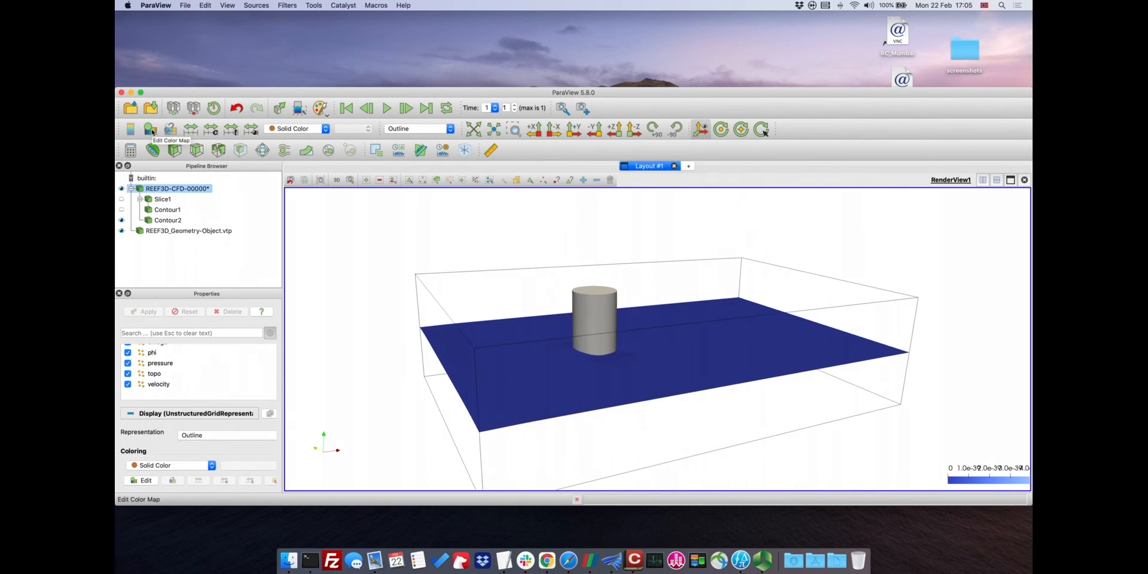
Try the blue solid color #0055ff on the dataset outline, and set it back to black
left_click(150, 130)
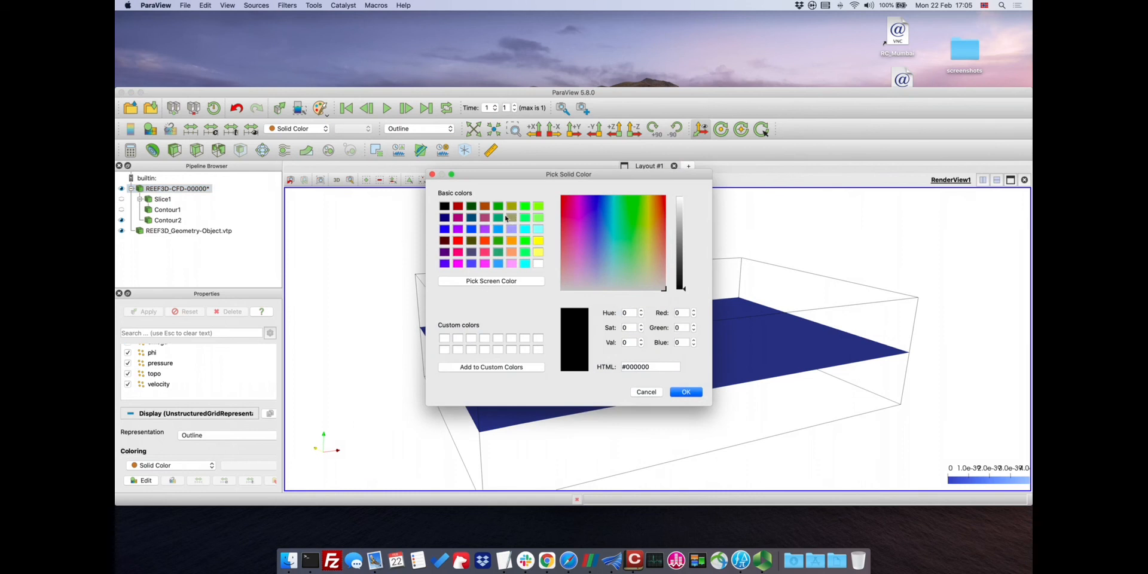
left_click(471, 229)
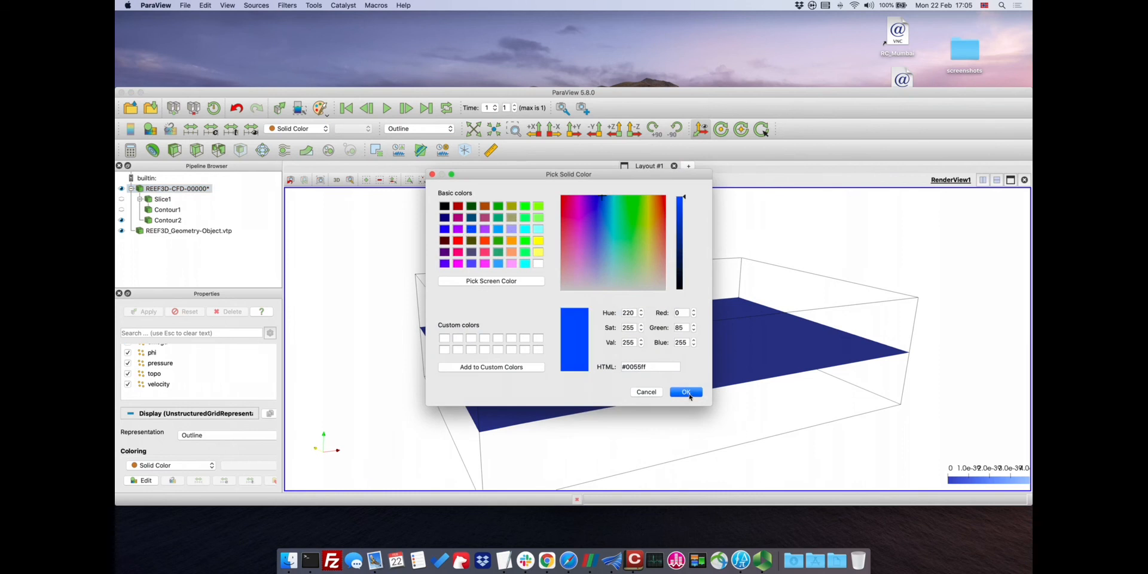
left_click(685, 392)
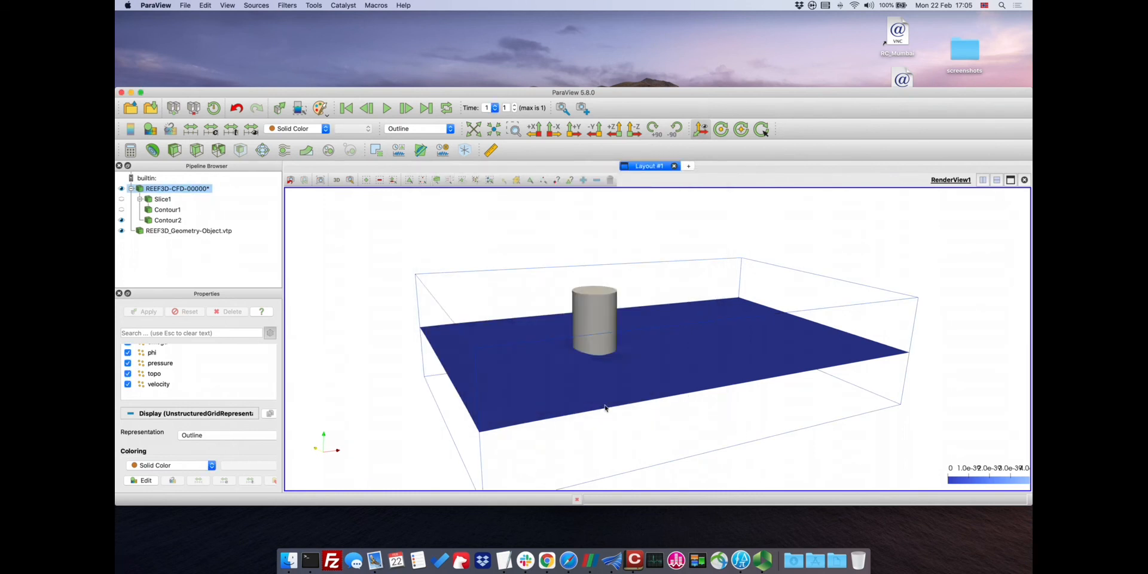
left_click(151, 130)
left_click(444, 206)
left_click(684, 393)
Set the line width of the REEF3D-CFD-00000* outline to 2 and bring the whole domain box into view
left_click(192, 333)
type("line")
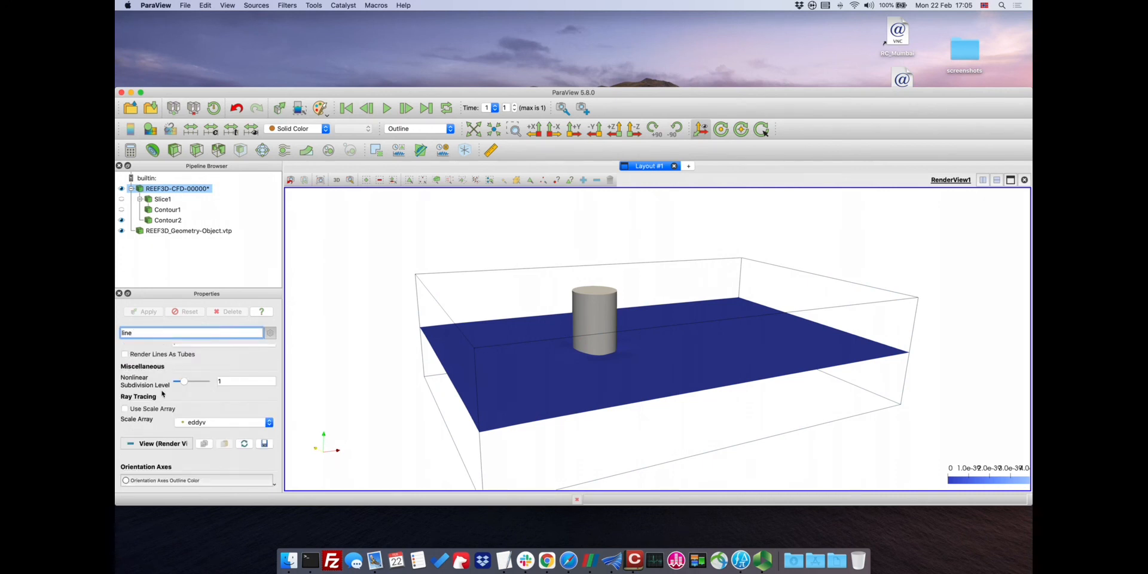
scroll(197, 406, "up", 3)
left_click(179, 375)
type("2")
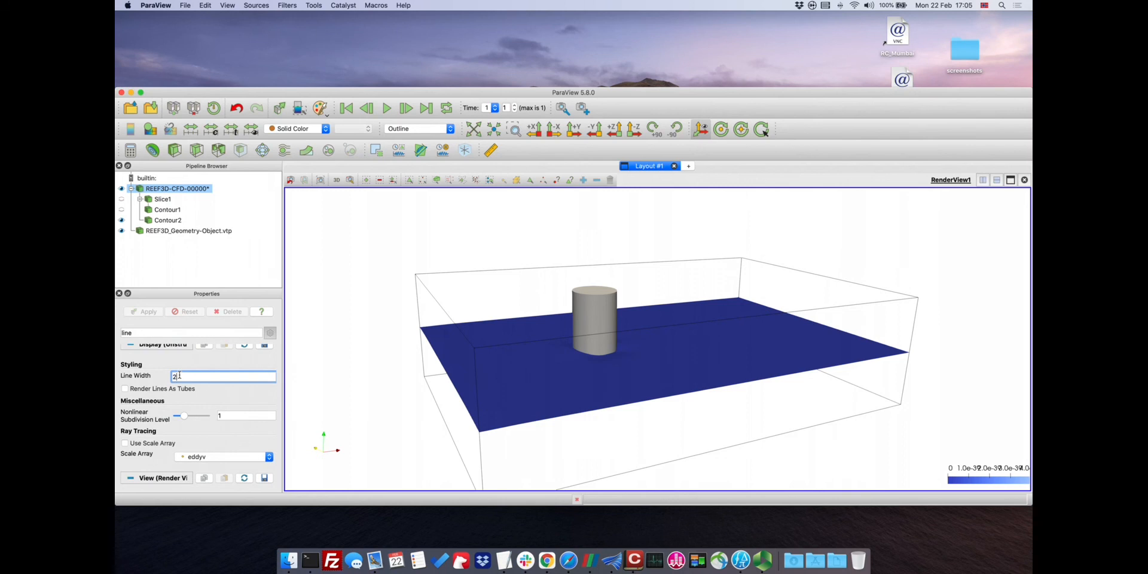
key("Return")
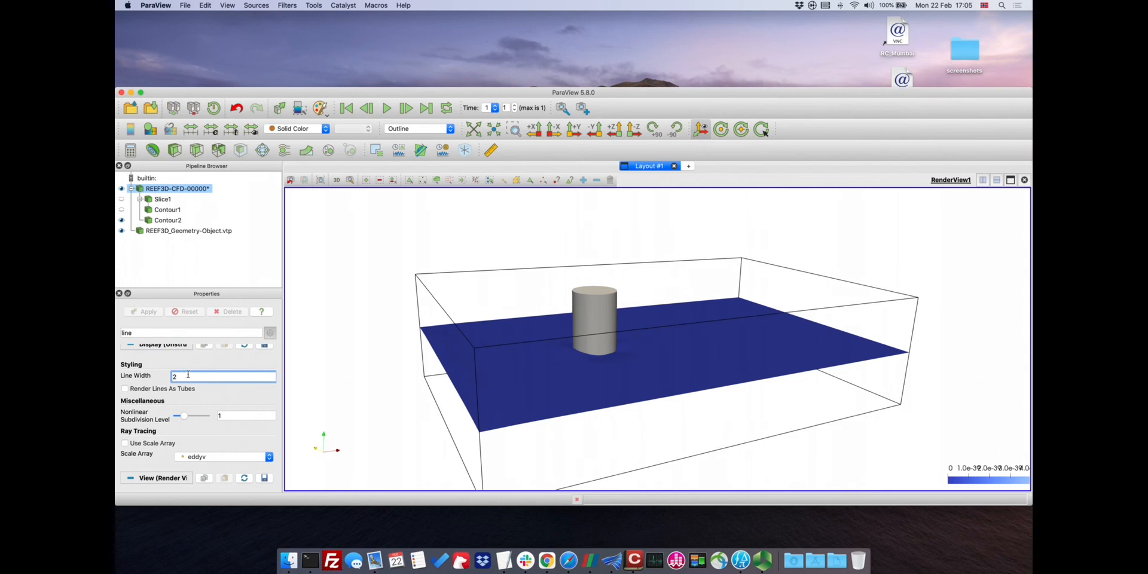
left_click(500, 366)
left_click_drag(501, 366, 502, 344)
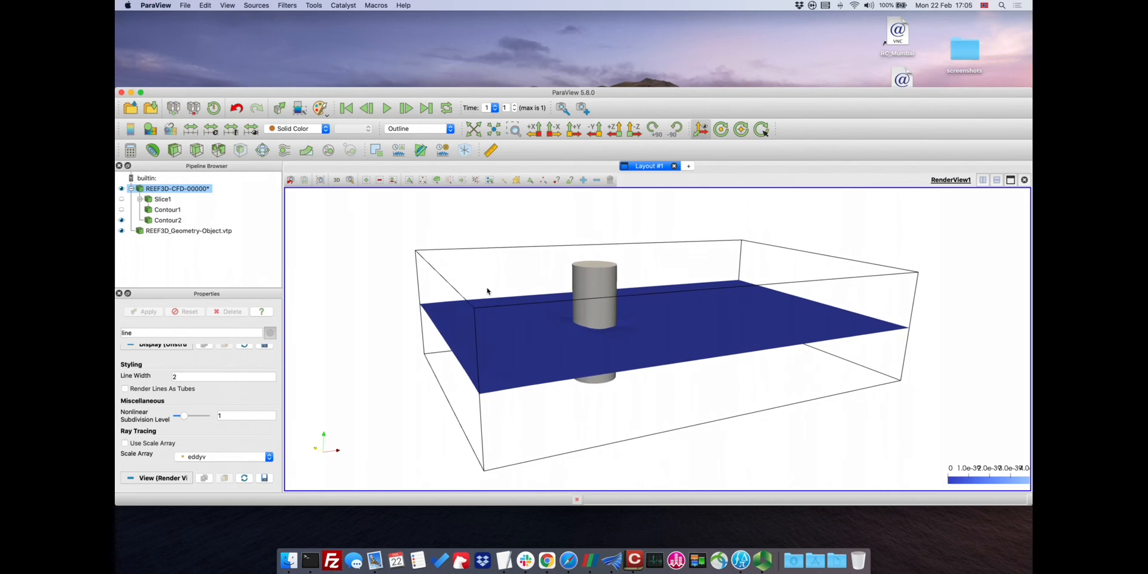